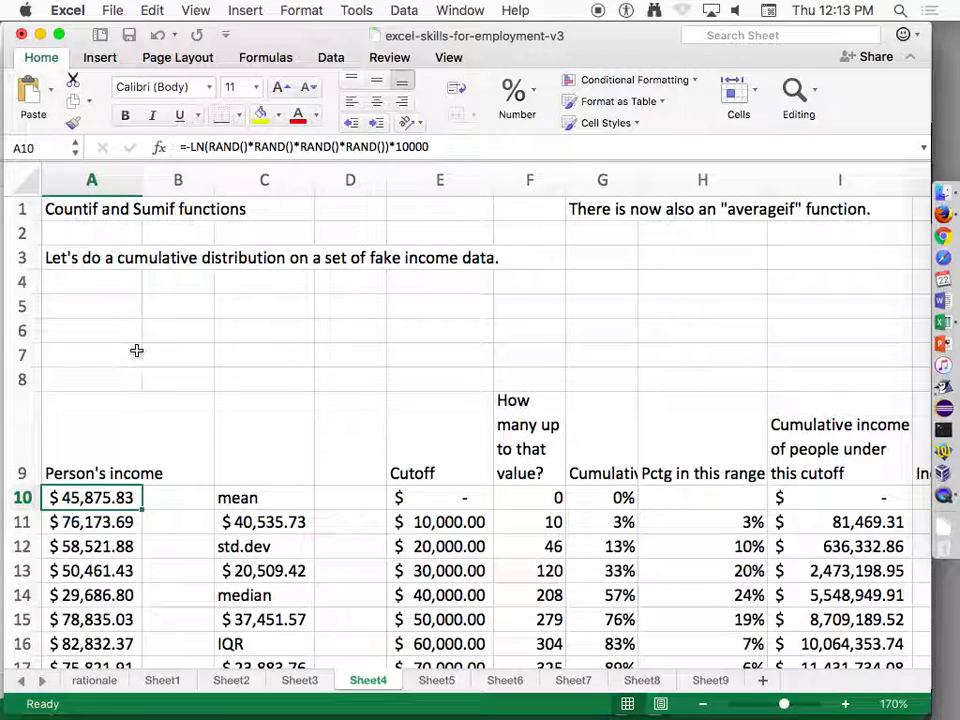
Enter the label "How many people below $20,000" in cell A4.
{"action": "left_click", "coordinate": [103, 290]}
{"action": "type", "text": "How m"}
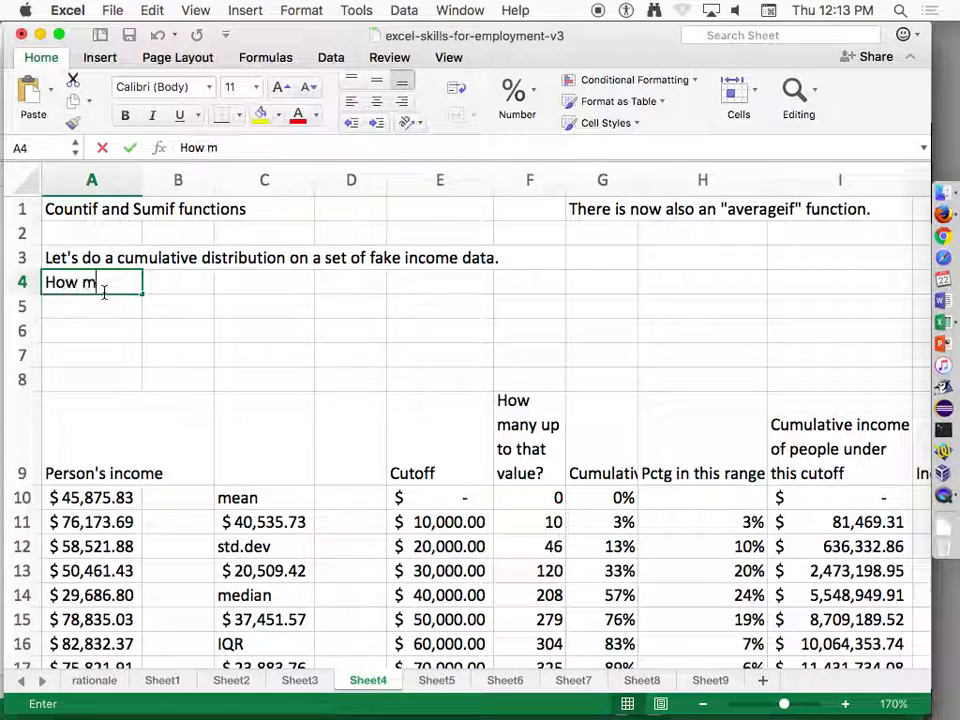
{"action": "type", "text": "any people below"}
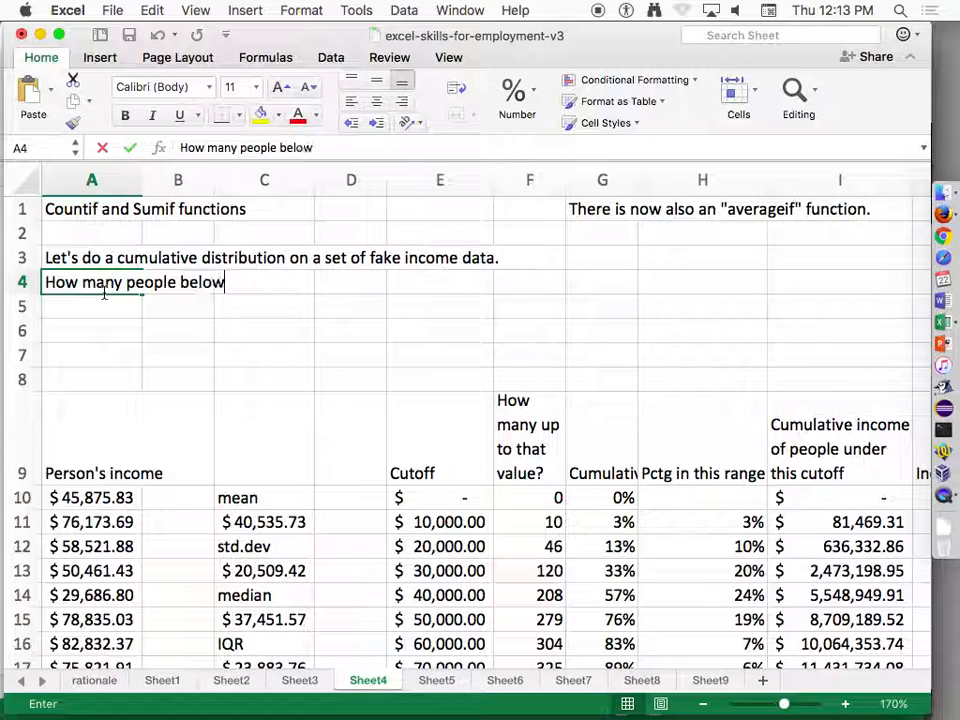
{"action": "type", "text": " $20,000"}
{"action": "key", "text": "Return"}
Start a COUNTIF formula in cell A5 with the income data A10:A376 as its range.
{"action": "type", "text": "=count"}
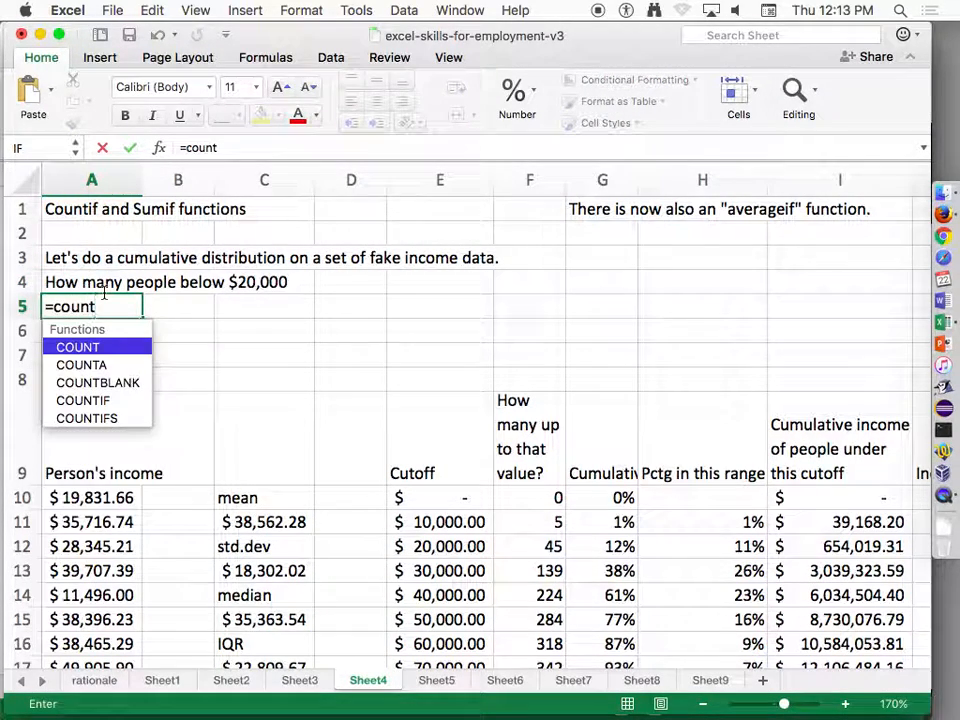
{"action": "type", "text": "if("}
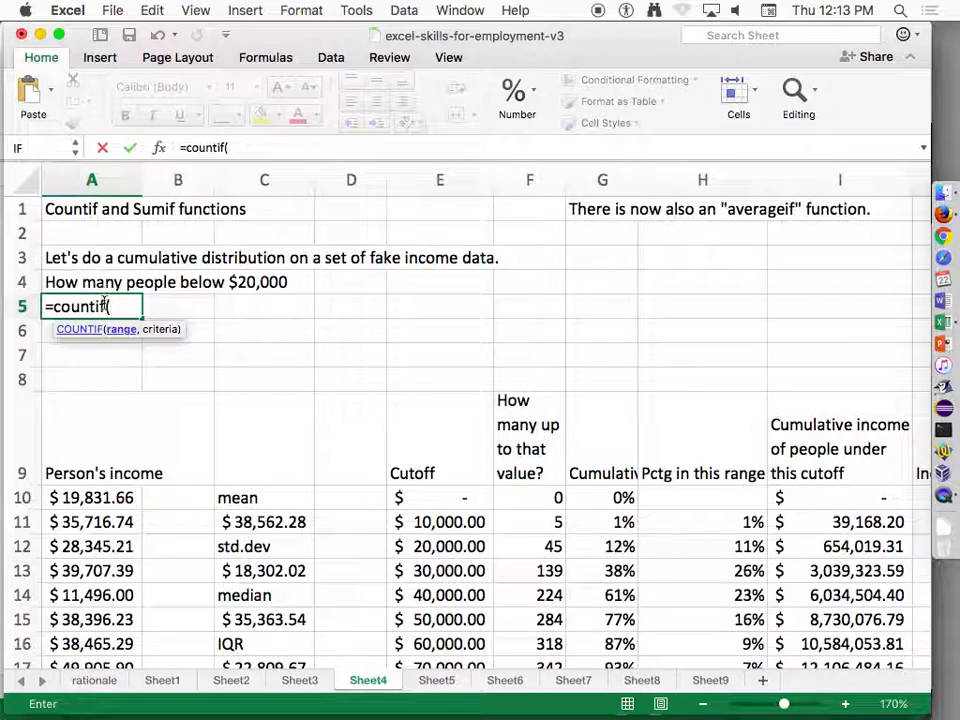
{"action": "left_click", "coordinate": [105, 497]}
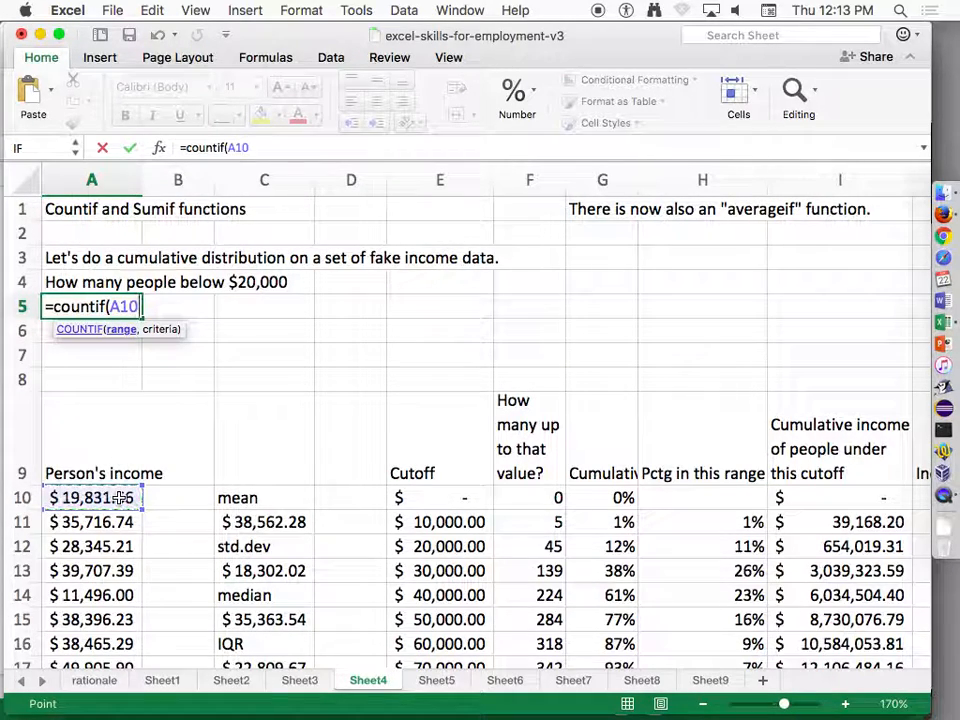
{"action": "key", "text": "super+shift+Down"}
{"action": "type", "text": ","}
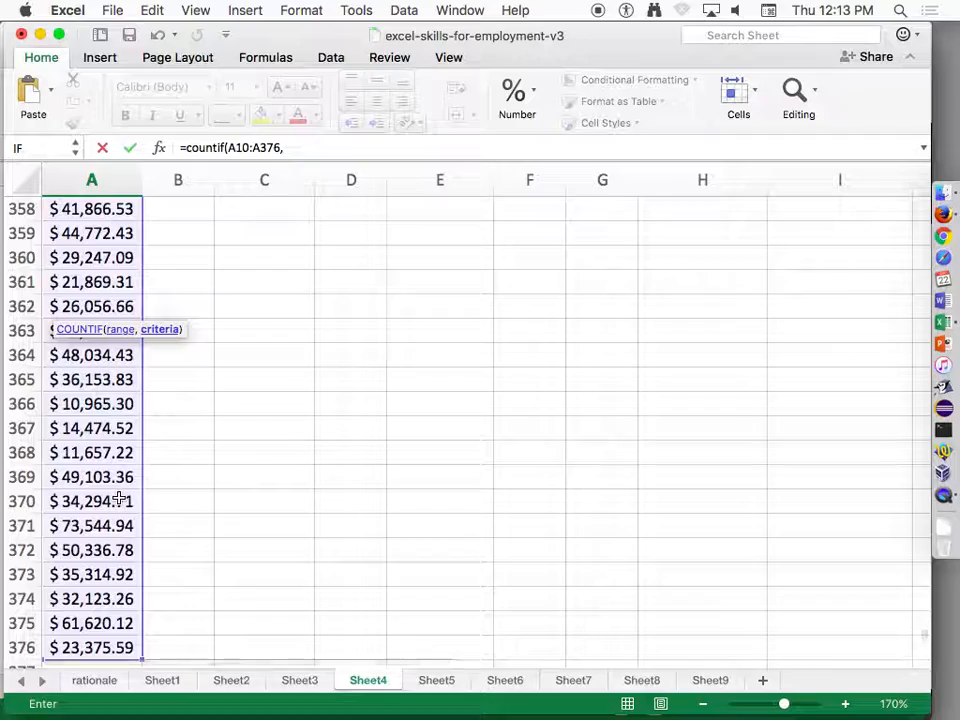
{"action": "left_click_drag", "start_coordinate": [924, 638], "coordinate": [945, 205]}
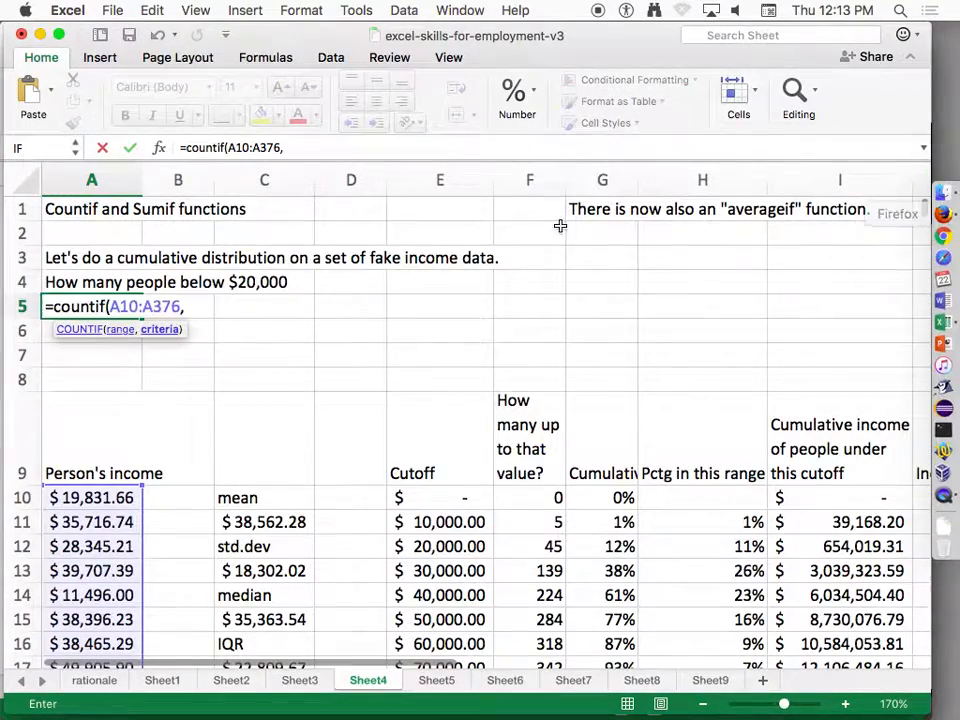
Complete the COUNTIF formula in A5 with the criterion "< 20000" and enter it.
{"action": "left_click", "coordinate": [208, 307]}
{"action": "type", "text": "<"}
{"action": "key", "text": "BackSpace"}
{"action": "type", "text": "\"< 20000\")"}
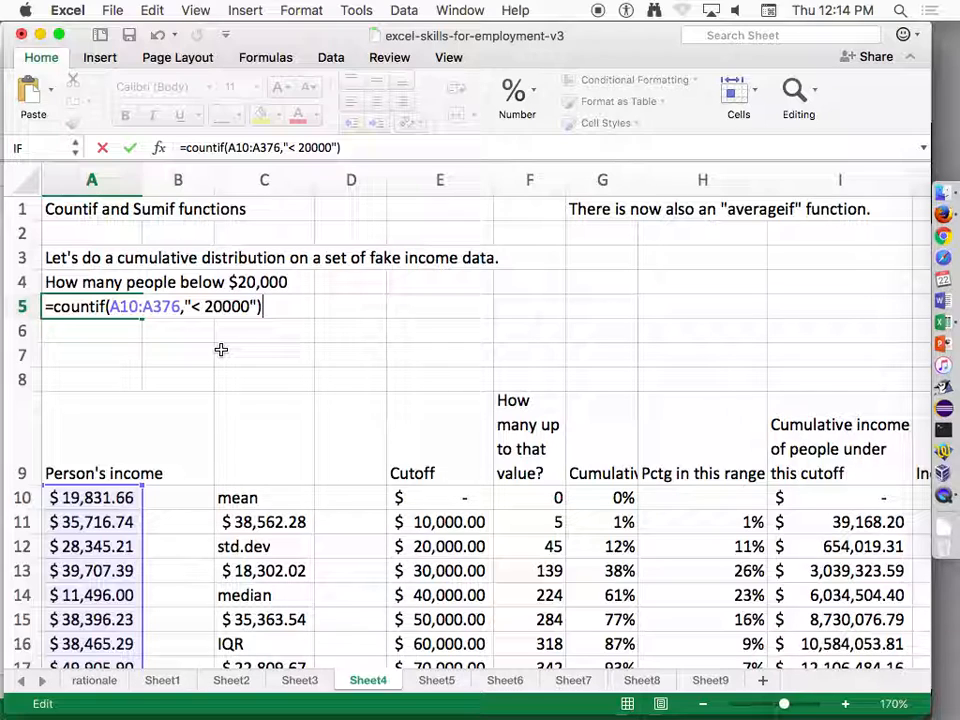
{"action": "key", "text": "Return"}
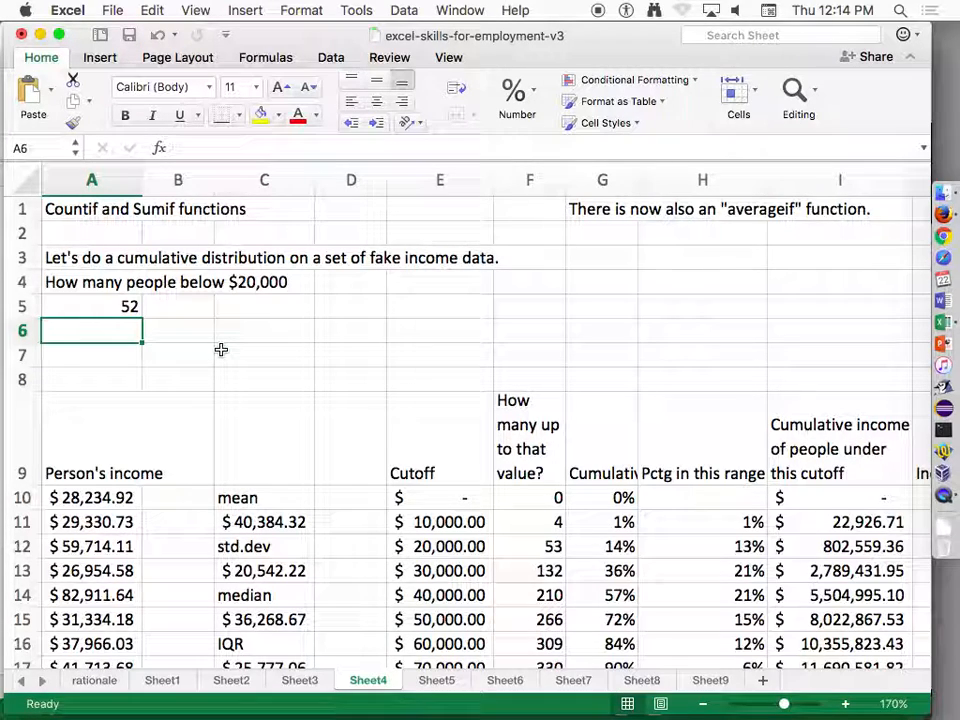
Overwrite the first income in A10 with 10000 as a test, and undo that entry.
{"action": "key", "text": "Down"}
{"action": "key", "text": "Down"}
{"action": "key", "text": "Down"}
{"action": "key", "text": "Down"}
{"action": "key", "text": "Down"}
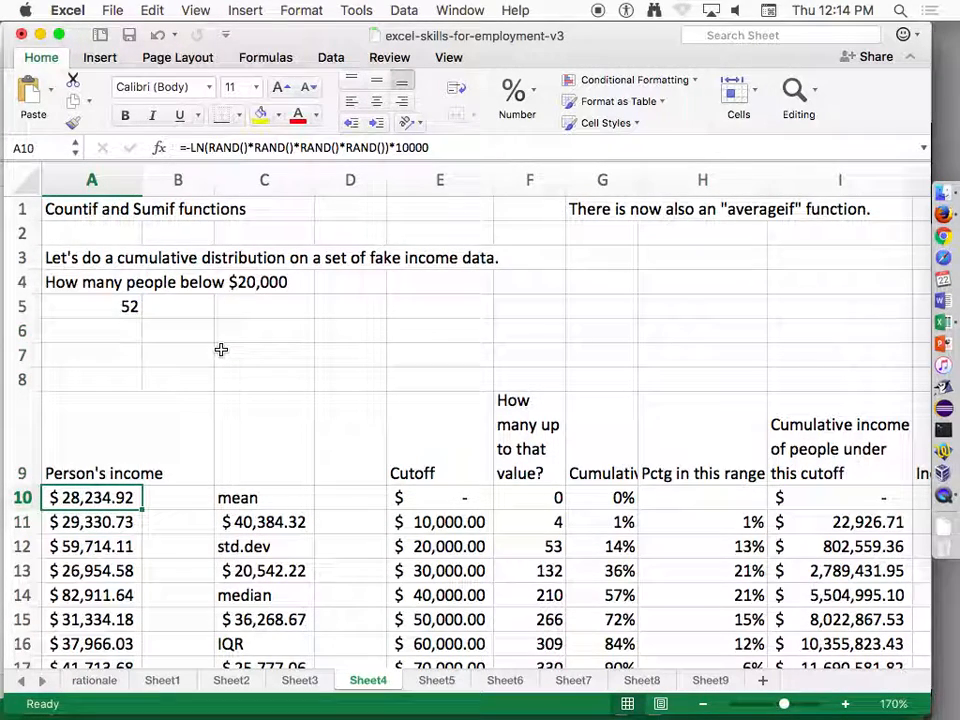
{"action": "type", "text": "10000"}
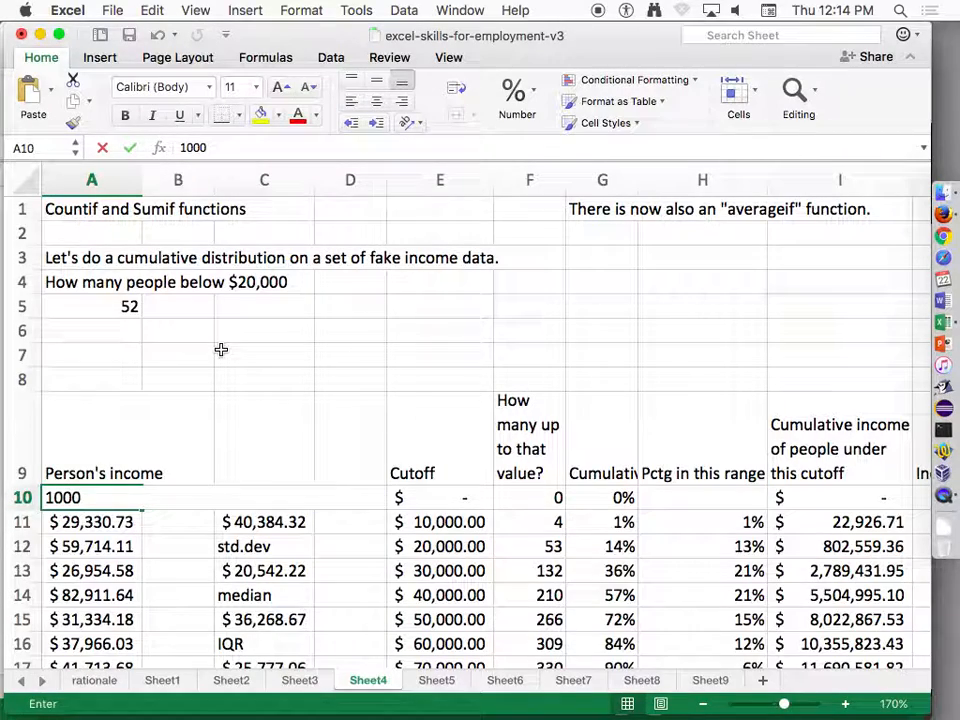
{"action": "key", "text": "Return"}
{"action": "key", "text": "Down"}
{"action": "key", "text": "Up"}
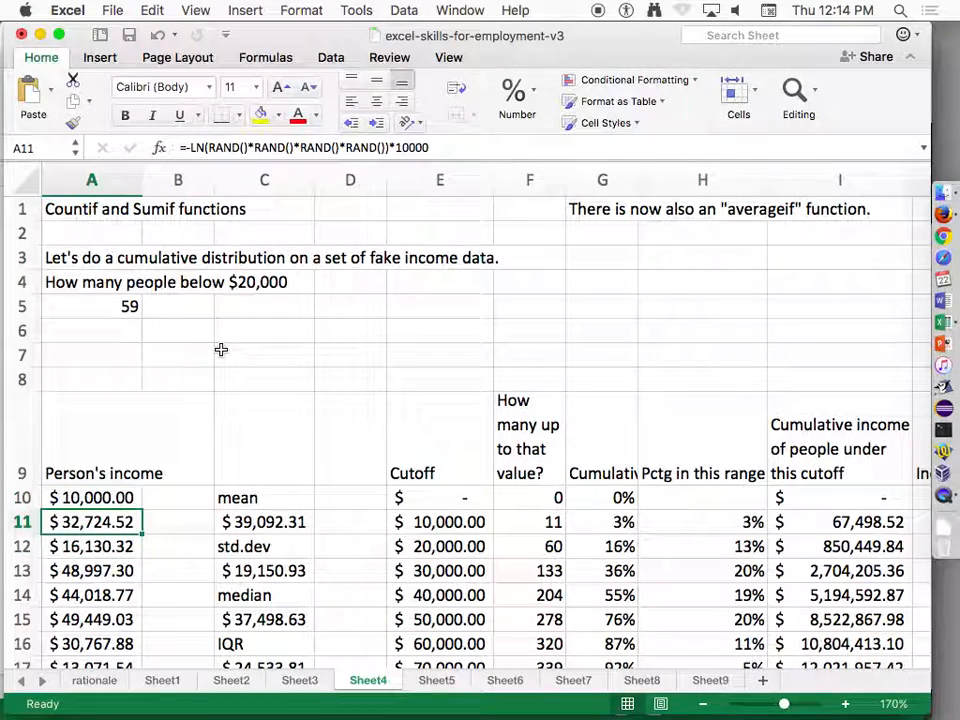
{"action": "key", "text": "Up"}
{"action": "key", "text": "Up"}
{"action": "key", "text": "Up"}
{"action": "key", "text": "Up"}
{"action": "key", "text": "Up"}
{"action": "key", "text": "Up"}
{"action": "key", "text": "super+z"}
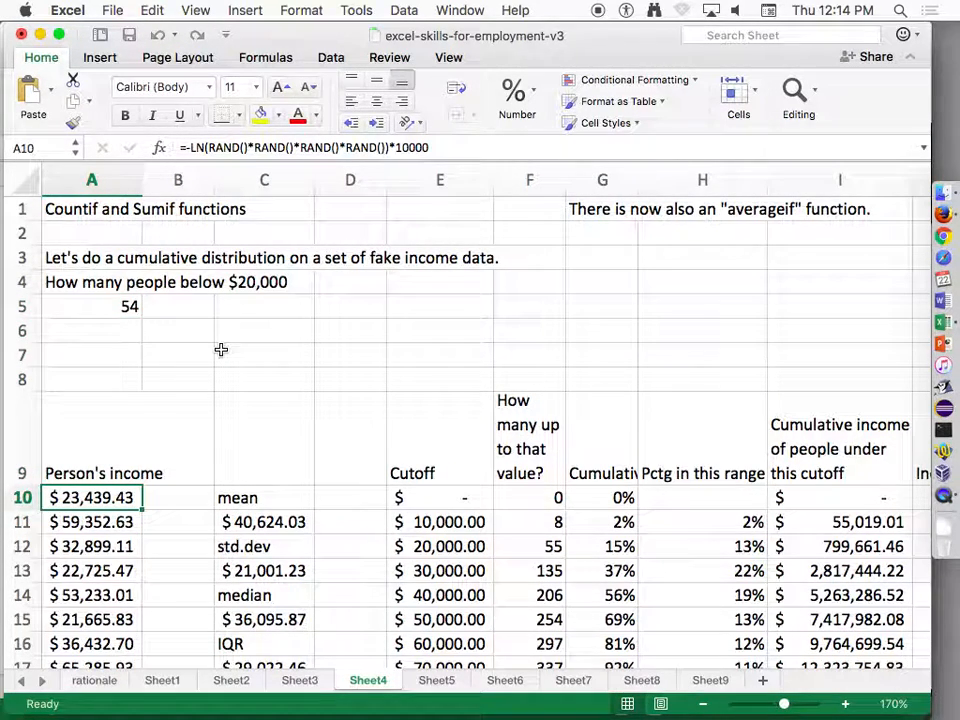
Examine how far the income data in column A extends, from the heading rows to its last row.
{"action": "key", "text": "Up"}
{"action": "key", "text": "Up"}
{"action": "key", "text": "Up"}
{"action": "key", "text": "Up"}
{"action": "key", "text": "Up"}
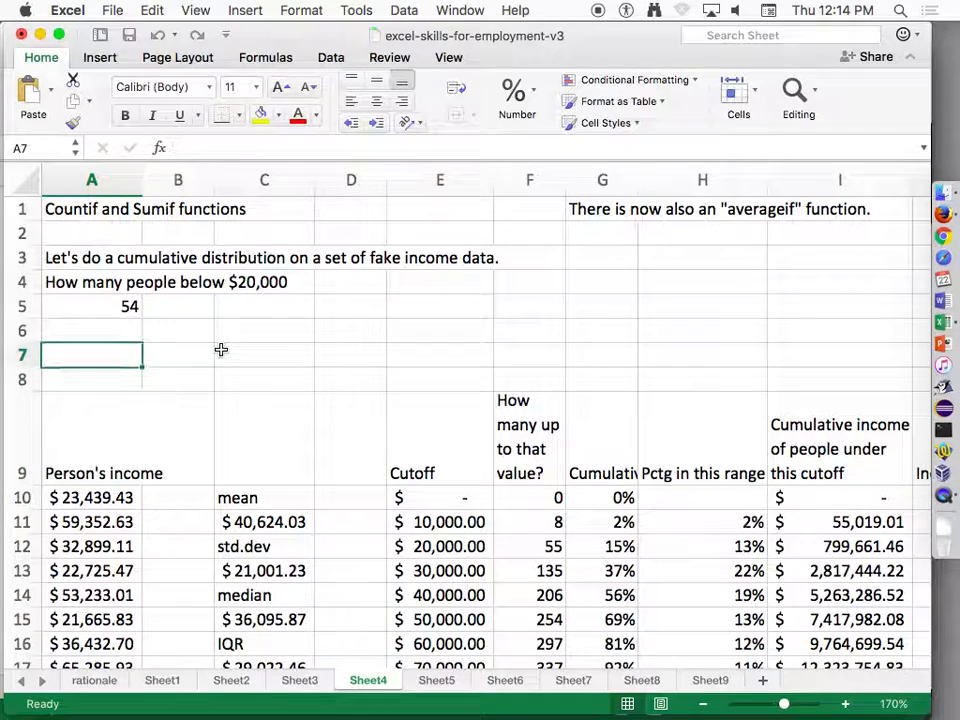
{"action": "key", "text": "Down"}
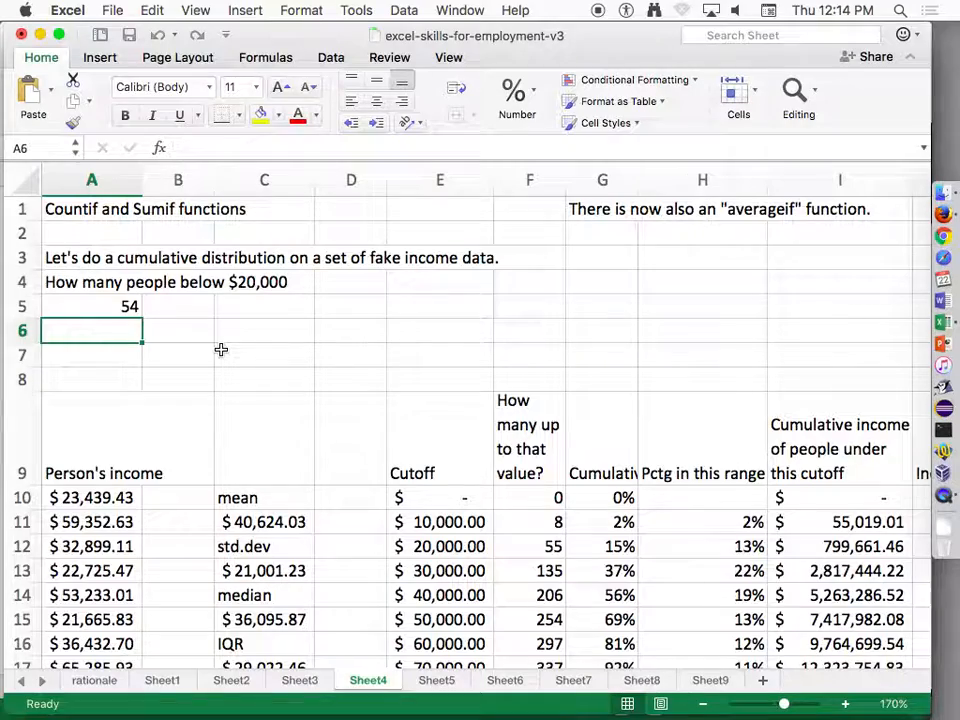
{"action": "key", "text": "ctrl+Down"}
{"action": "key", "text": "ctrl+Down"}
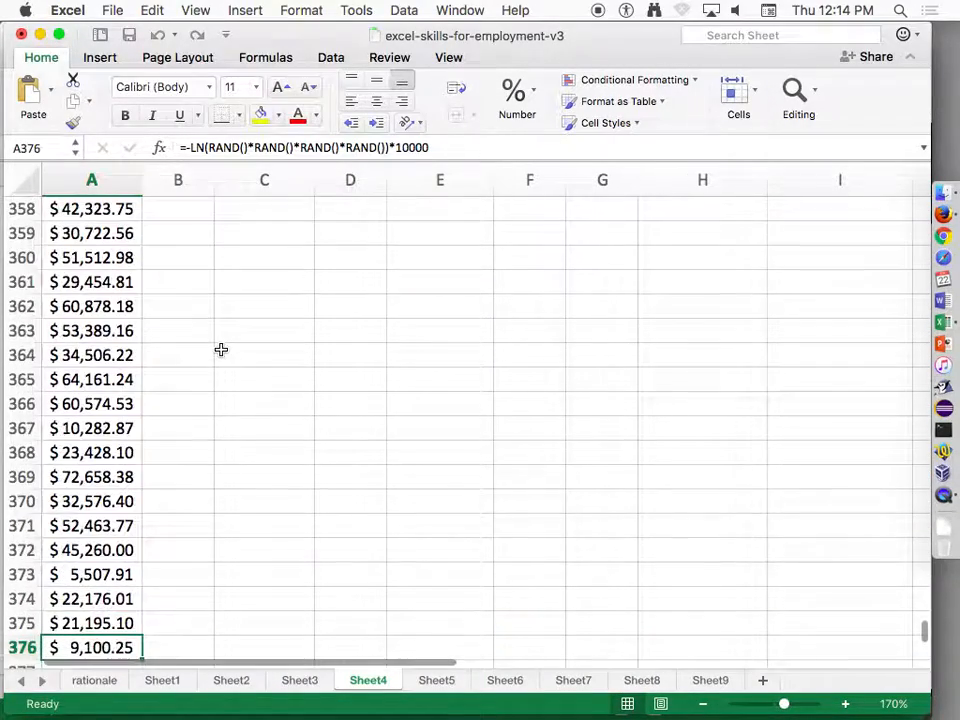
{"action": "key", "text": "ctrl+Up"}
{"action": "key", "text": "ctrl+Up"}
{"action": "key", "text": "ctrl+Up"}
{"action": "key", "text": "ctrl+Up"}
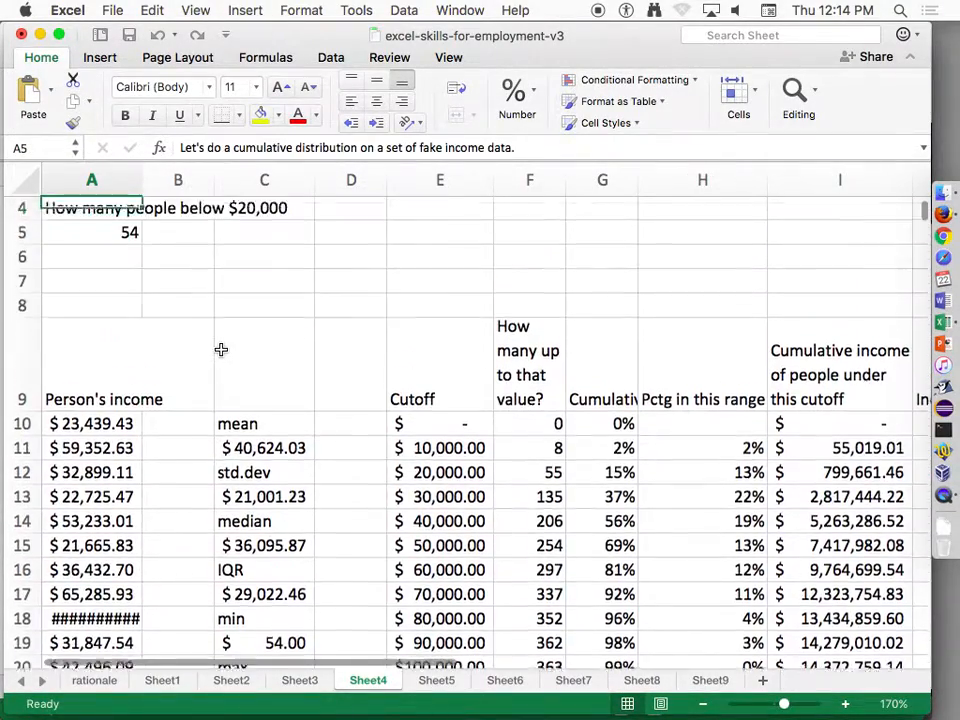
{"action": "key", "text": "ctrl+Down"}
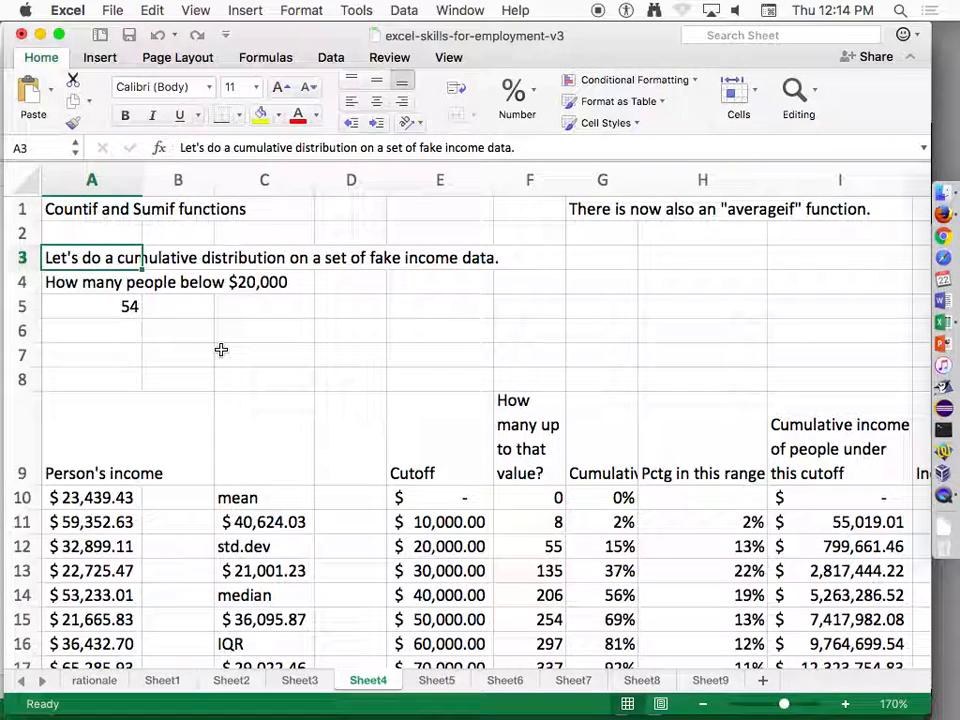
Change the function in A5 from COUNTIF to AVERAGEIF, keeping the range A10:A376 and the criterion "< 20000".
{"action": "key", "text": "Down"}
{"action": "key", "text": "Down"}
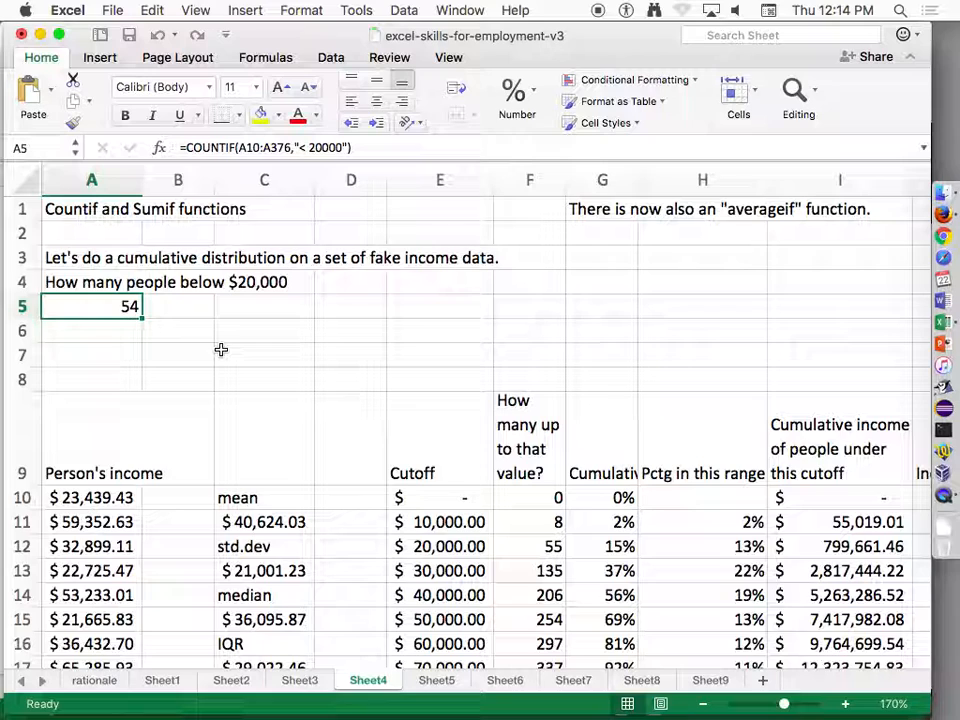
{"action": "left_click", "coordinate": [227, 148]}
{"action": "key", "text": "BackSpace"}
{"action": "key", "text": "BackSpace"}
{"action": "key", "text": "BackSpace"}
{"action": "key", "text": "BackSpace"}
{"action": "key", "text": "BackSpace"}
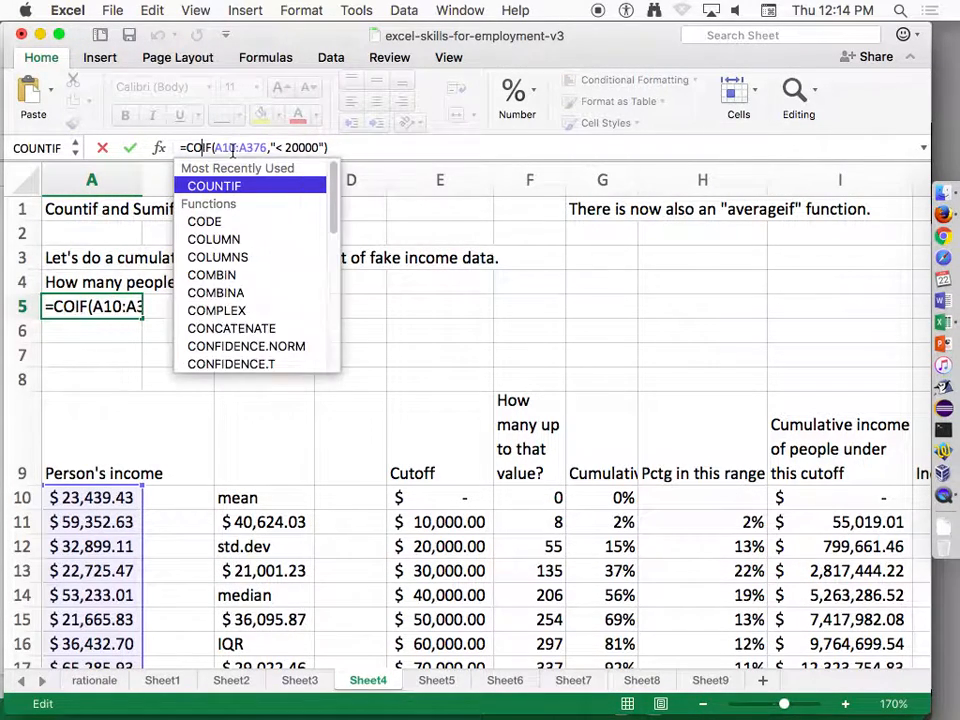
{"action": "type", "text": "average"}
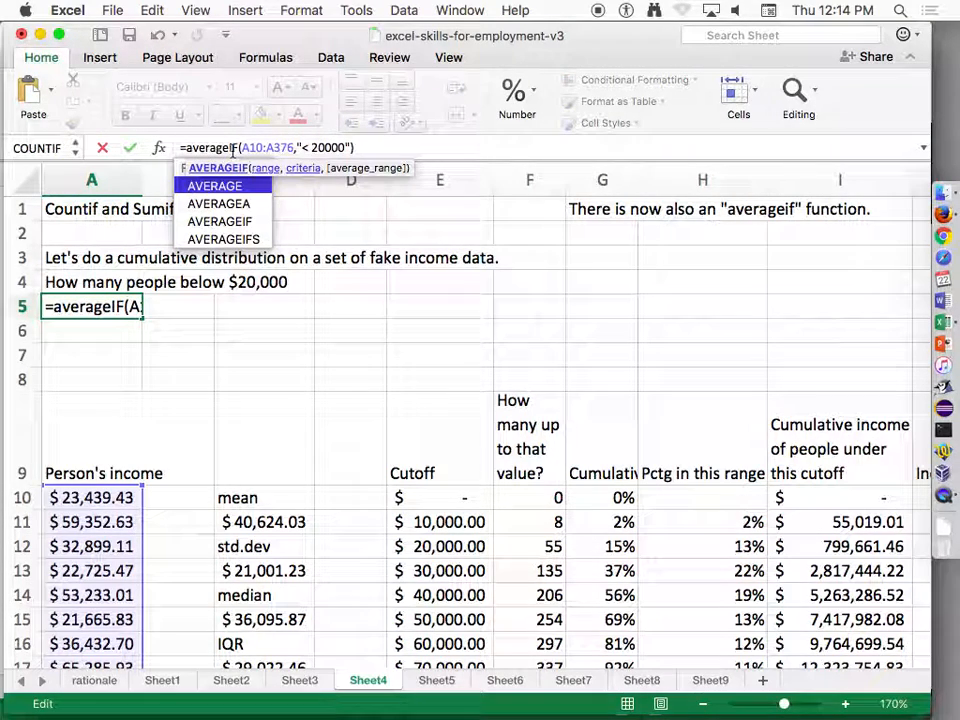
{"action": "key", "text": "Return"}
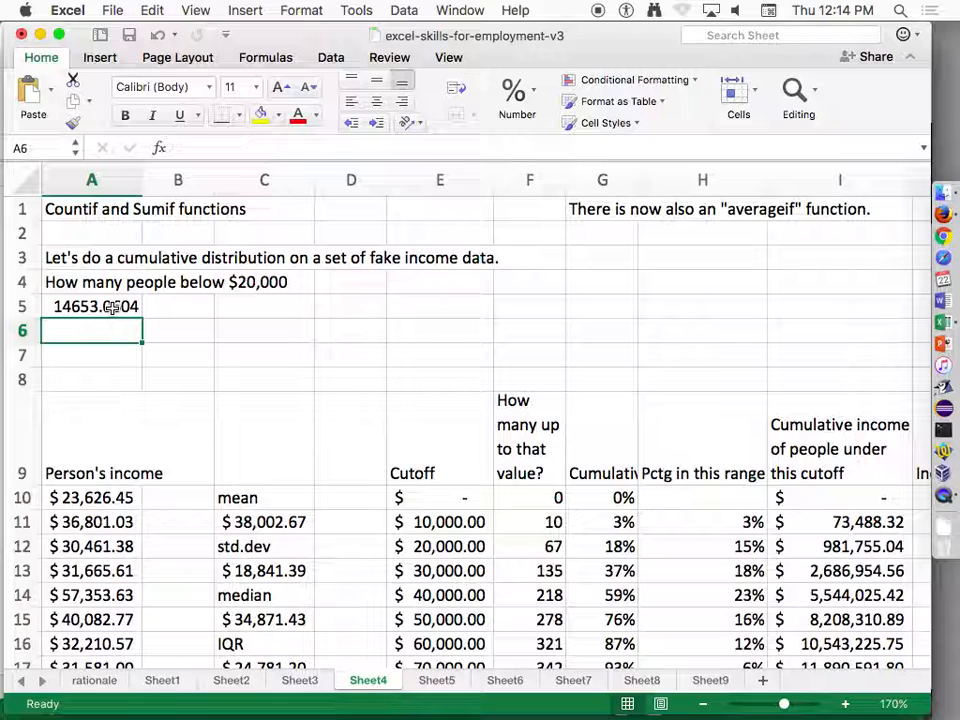
{"action": "double_click", "coordinate": [112, 306]}
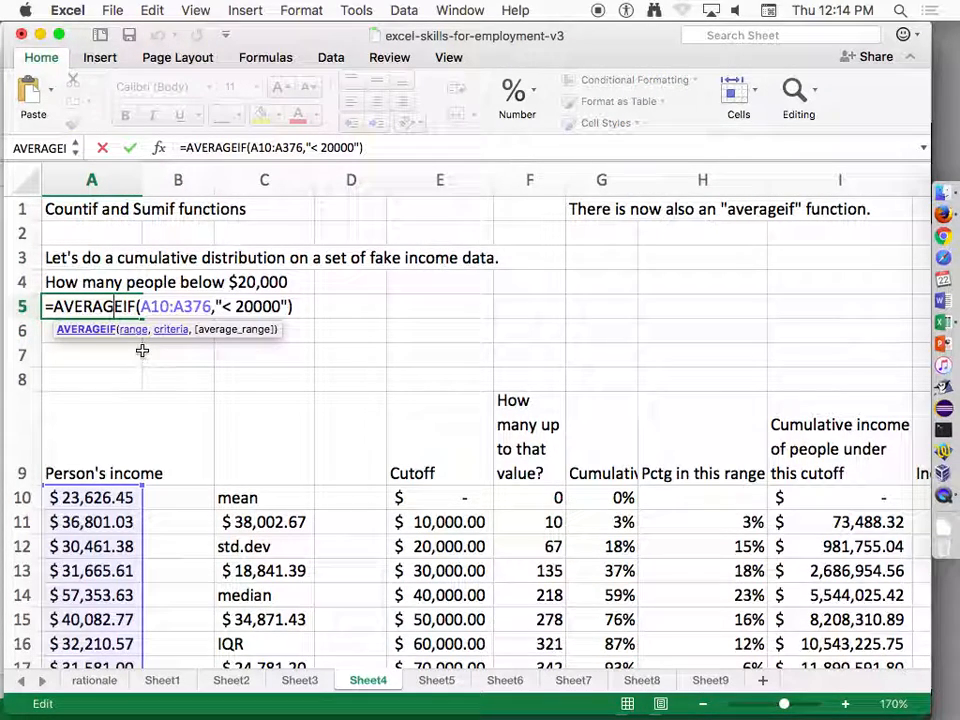
{"action": "key", "text": "Return"}
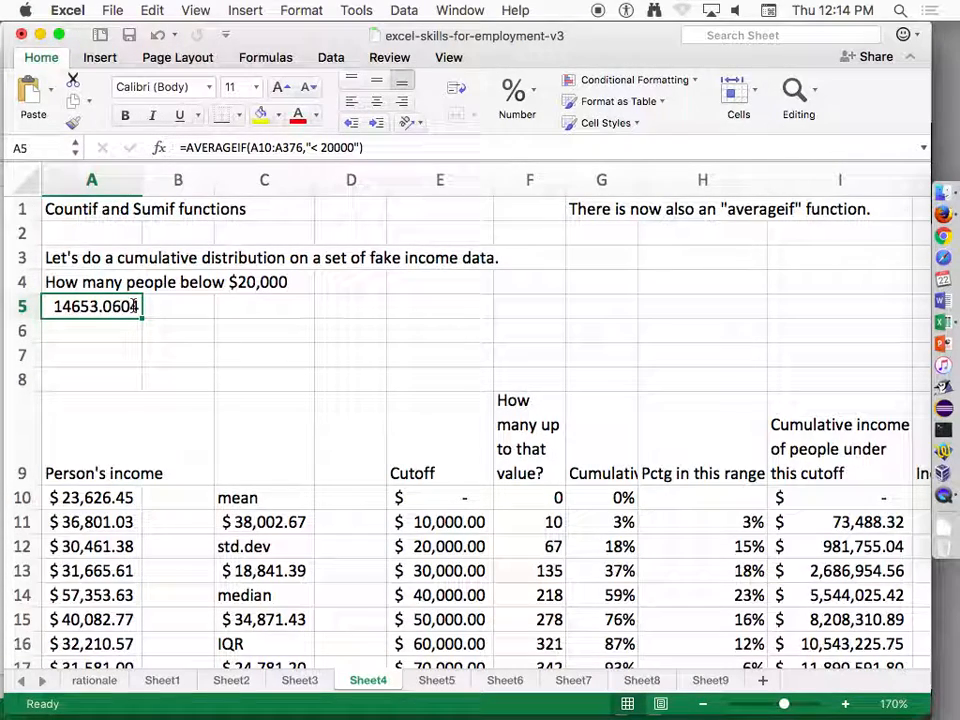
{"action": "type", "text": "=averageifs"}
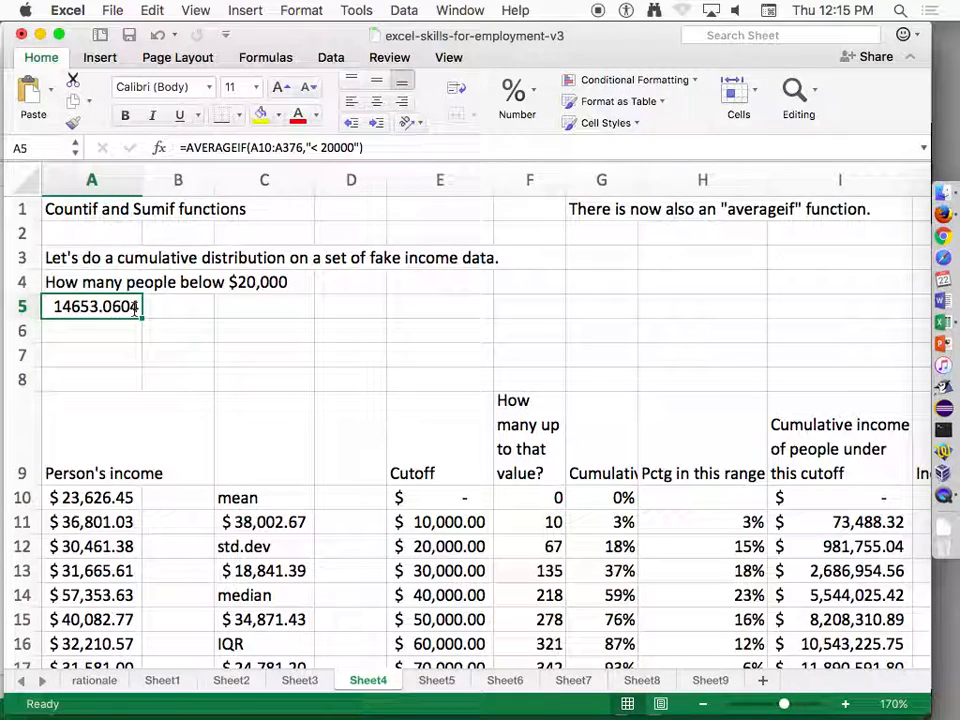
Replace the criterion of the AVERAGEIF formula in A5 with the plain number 20000, without quotes or comparison sign.
{"action": "double_click", "coordinate": [136, 309]}
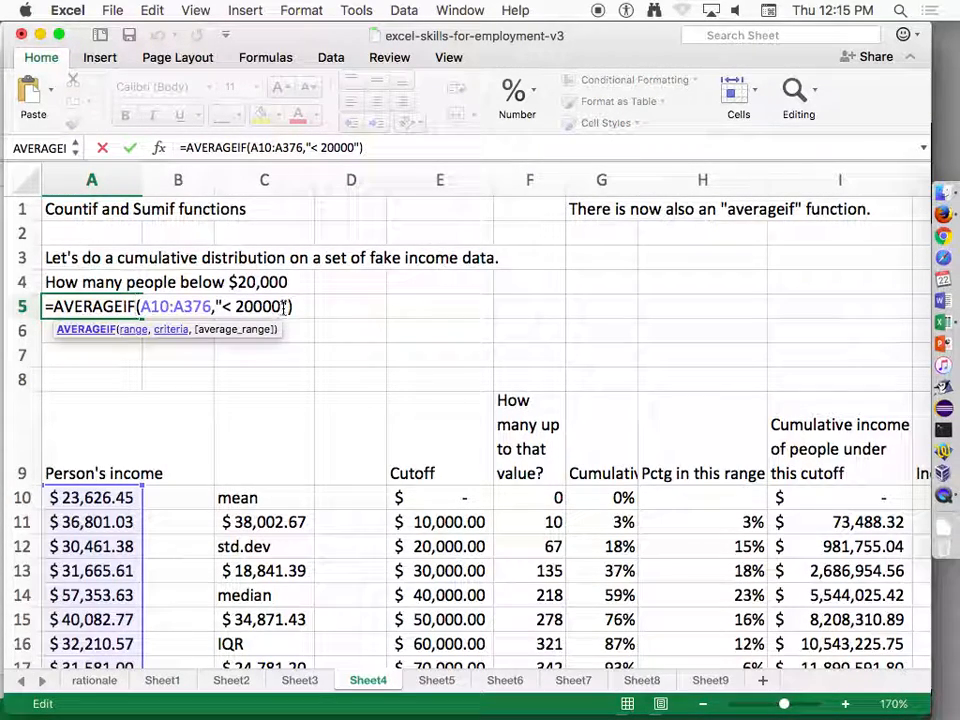
{"action": "key", "text": "BackSpace"}
{"action": "key", "text": "BackSpace"}
{"action": "key", "text": "BackSpace"}
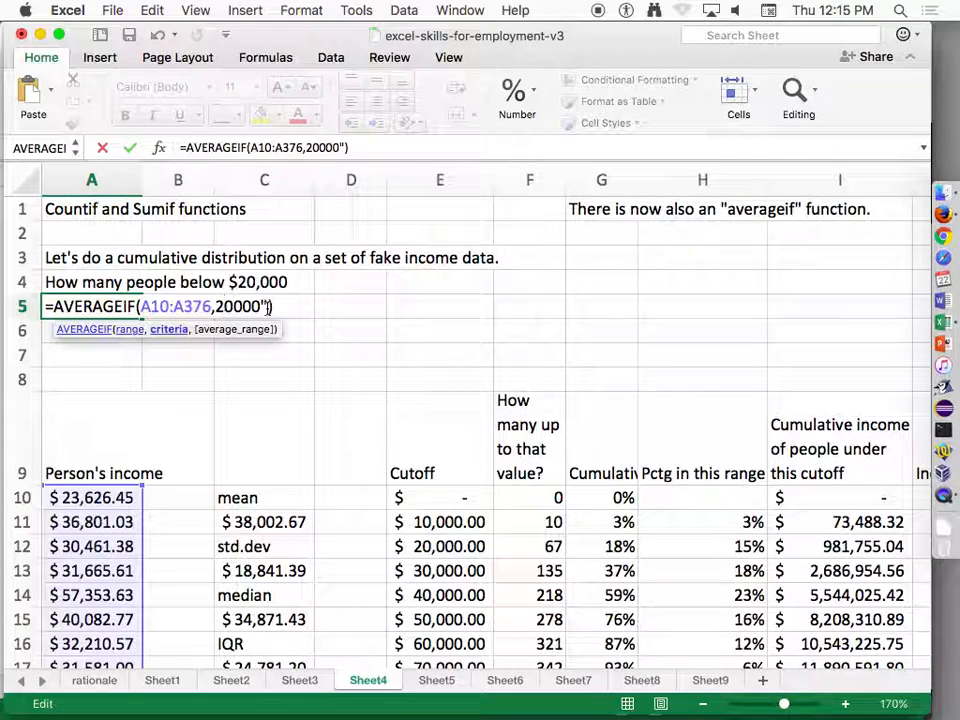
{"action": "key", "text": "BackSpace"}
{"action": "key", "text": "Return"}
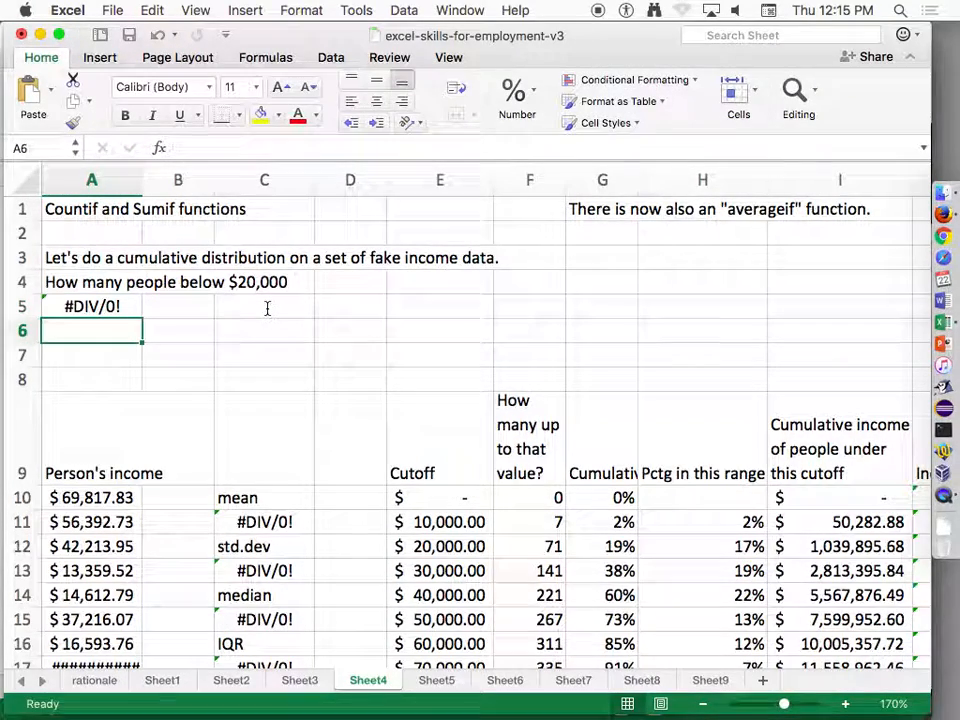
Change the function in A5 to COUNTIF so the formula reads =COUNTIF(A10:A376,20000).
{"action": "key", "text": "Up"}
{"action": "double_click", "coordinate": [124, 306]}
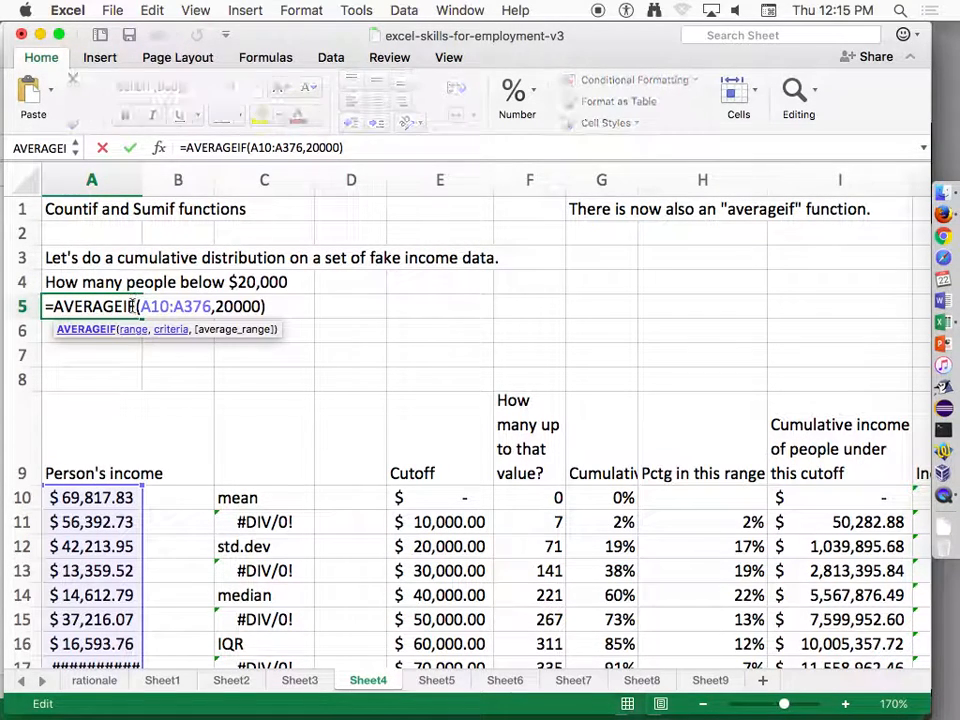
{"action": "left_click_drag", "start_coordinate": [124, 306], "coordinate": [54, 306]}
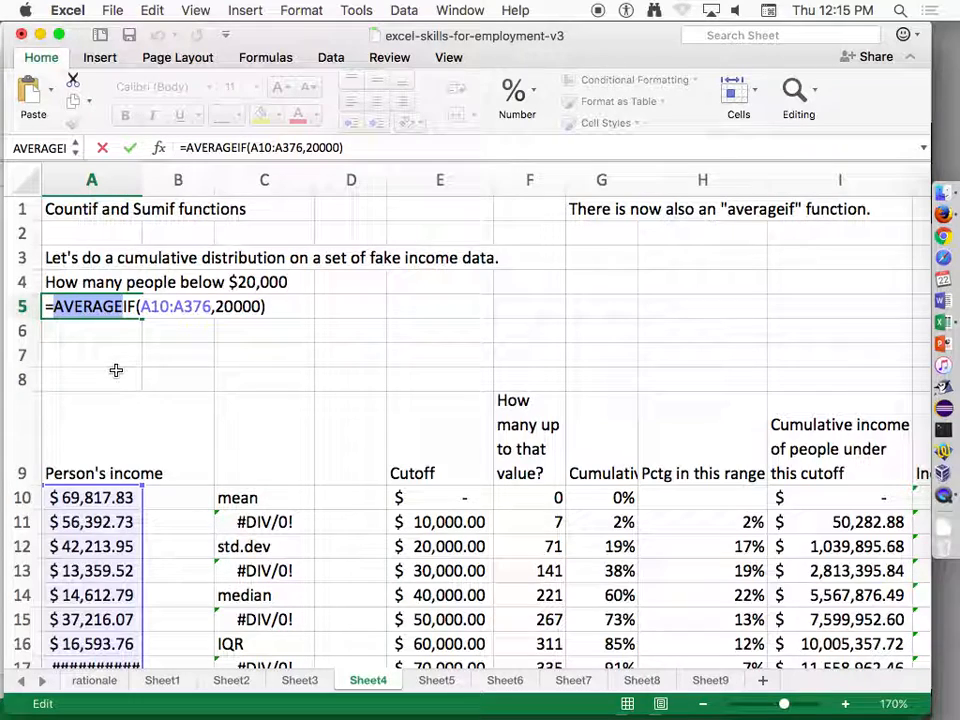
{"action": "type", "text": "count"}
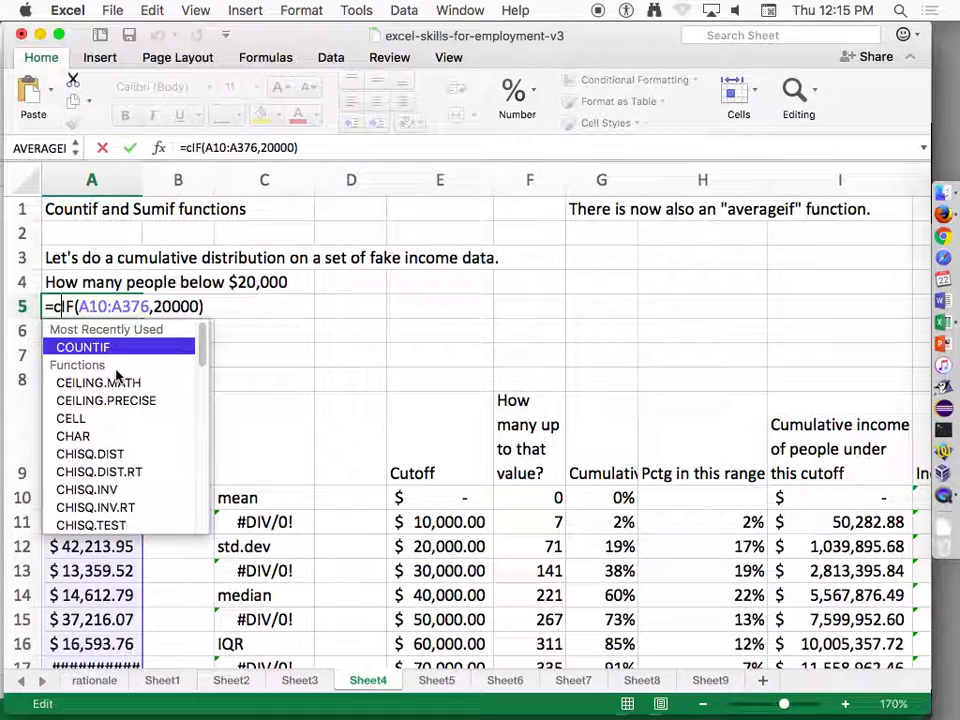
{"action": "key", "text": "Return"}
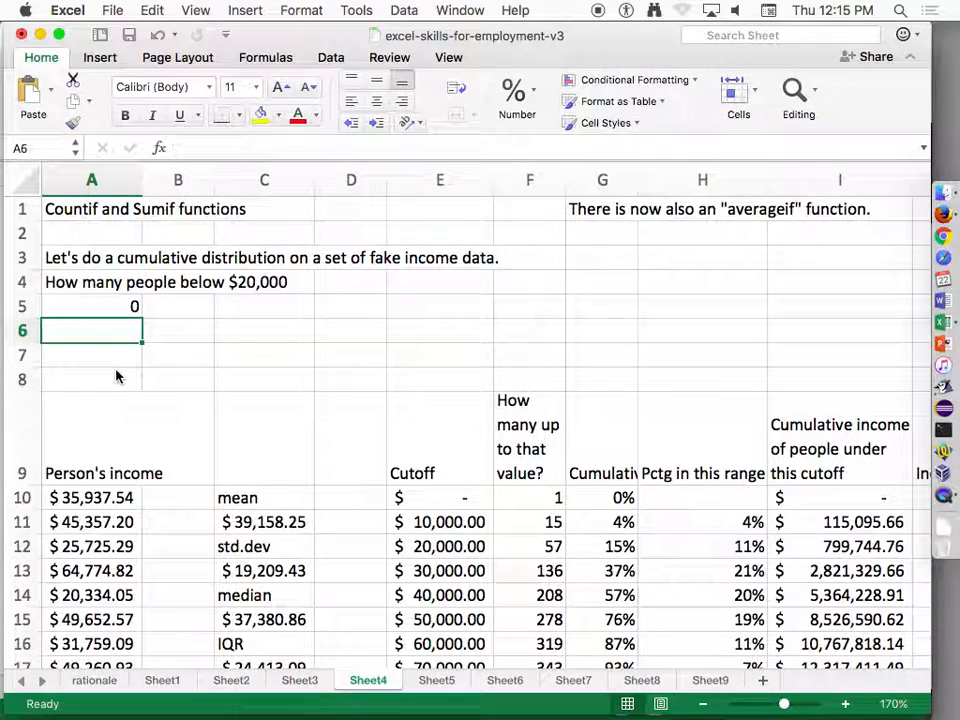
Inspect the income values from A10 down and the COUNTIF formula in A5.
{"action": "key", "text": "Up"}
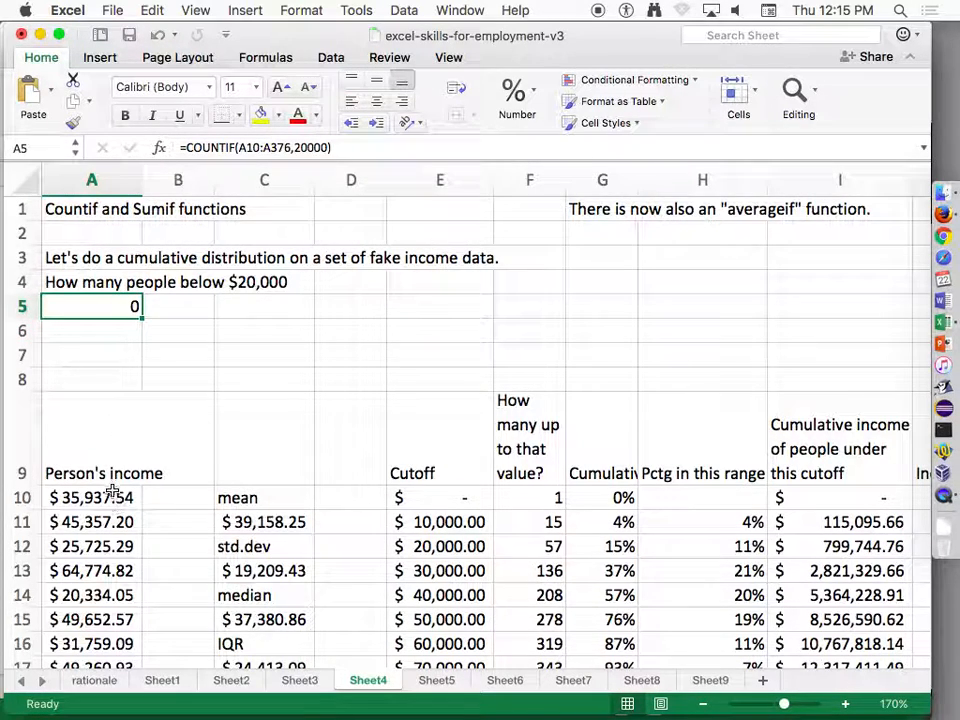
{"action": "left_click_drag", "start_coordinate": [113, 492], "coordinate": [118, 571]}
{"action": "left_click", "coordinate": [103, 300]}
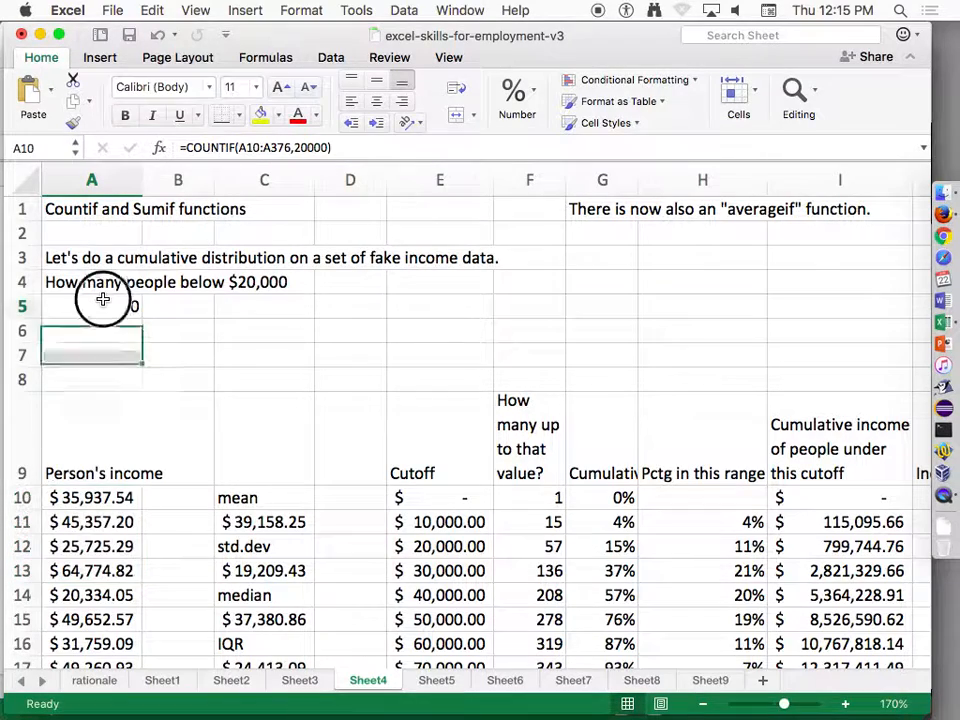
{"action": "double_click", "coordinate": [103, 300]}
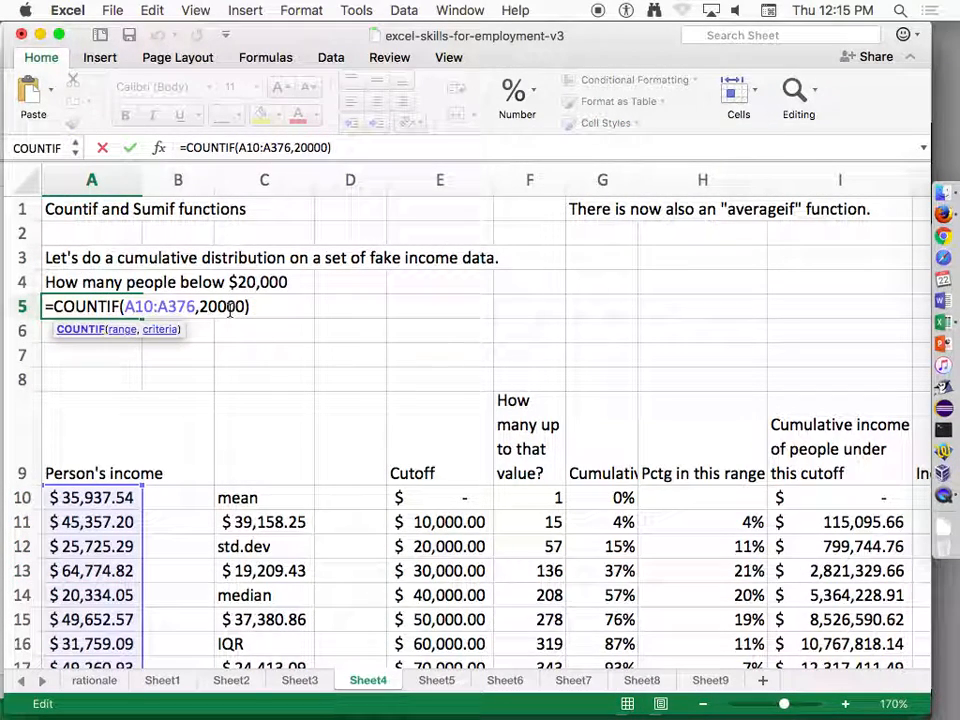
{"action": "key", "text": "Escape"}
Replace the income formulas in A13 and A15 with the value 0.
{"action": "left_click", "coordinate": [103, 563]}
{"action": "type", "text": "0"}
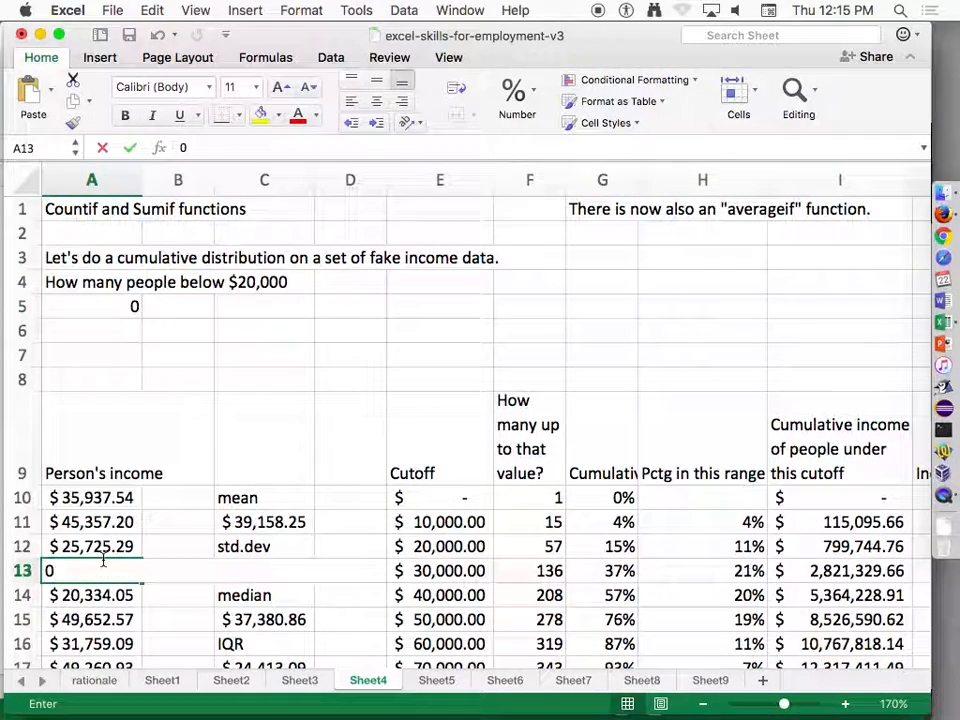
{"action": "key", "text": "Return"}
{"action": "key", "text": "Return"}
{"action": "type", "text": "0"}
{"action": "key", "text": "Return"}
{"action": "key", "text": "Up"}
{"action": "key", "text": "Up"}
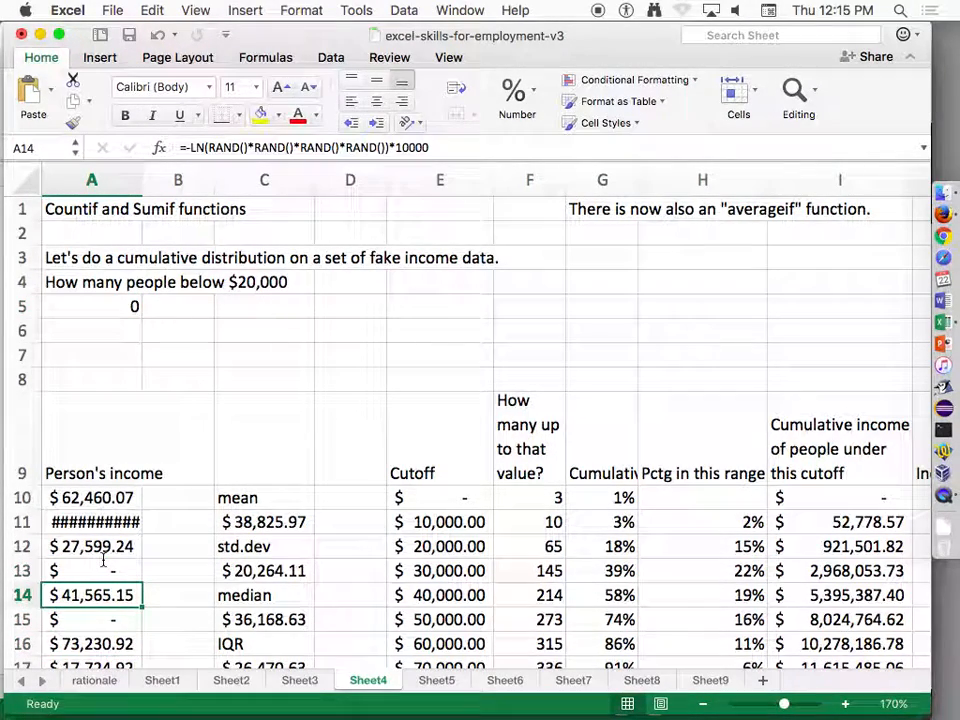
{"action": "key", "text": "Up"}
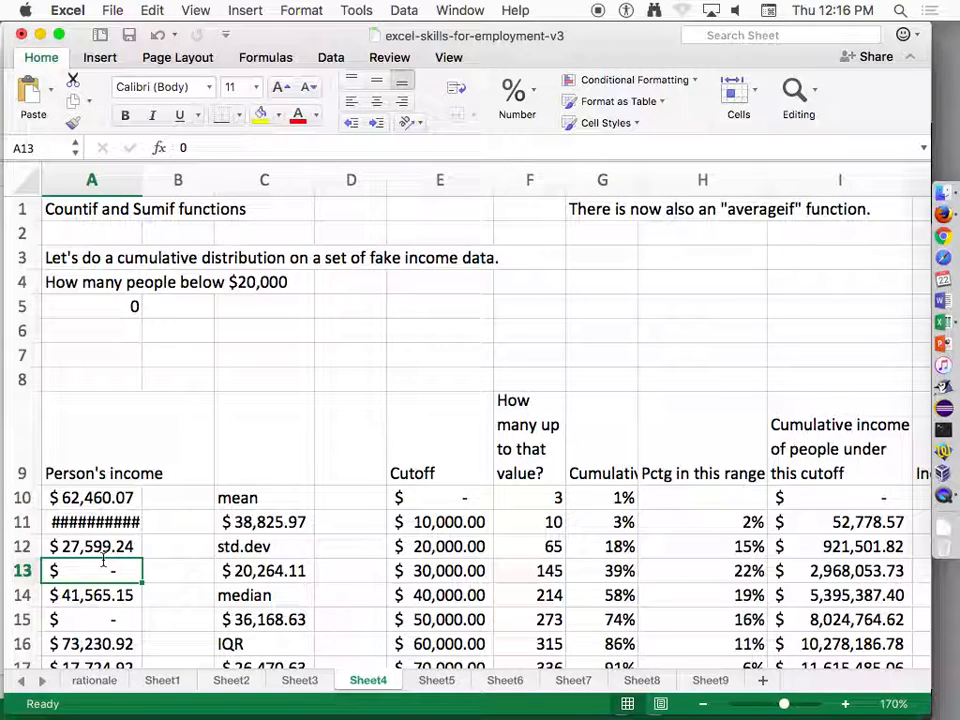
Undo the zero entries in column A, the formula entries in A5 and the question label in A4.
{"action": "key", "text": "super+z"}
{"action": "key", "text": "super+z"}
{"action": "key", "text": "super+z"}
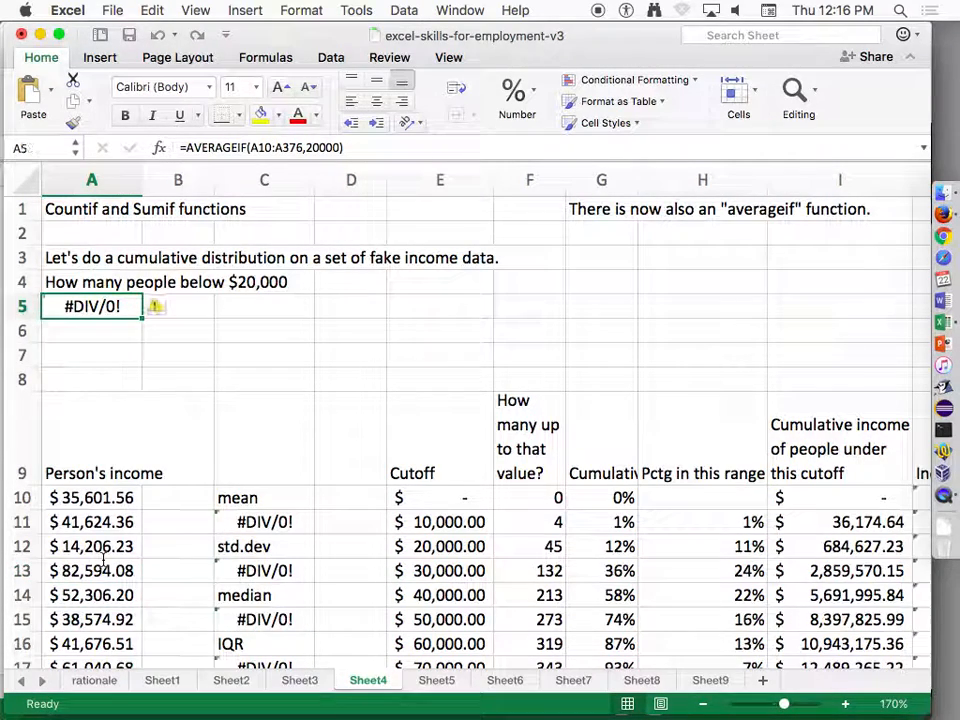
{"action": "key", "text": "super+z"}
{"action": "key", "text": "super+z"}
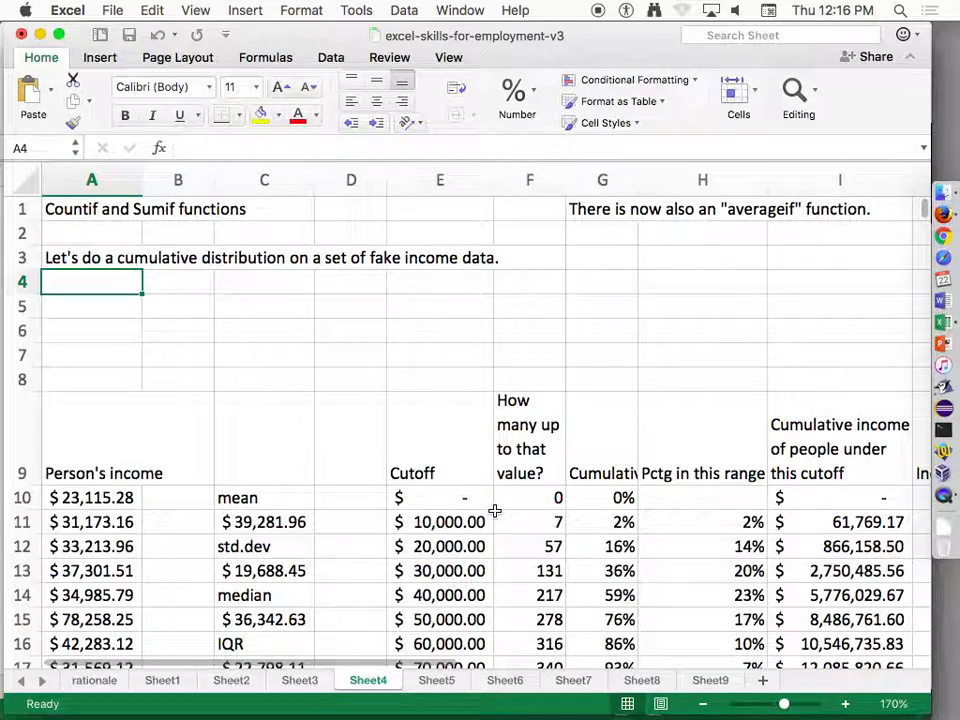
Examine the cutoff values in E10 to E12 and the COUNTIF formulas in F11 and F13.
{"action": "scroll", "coordinate": [494, 511], "scroll_direction": "down", "scroll_amount": 2}
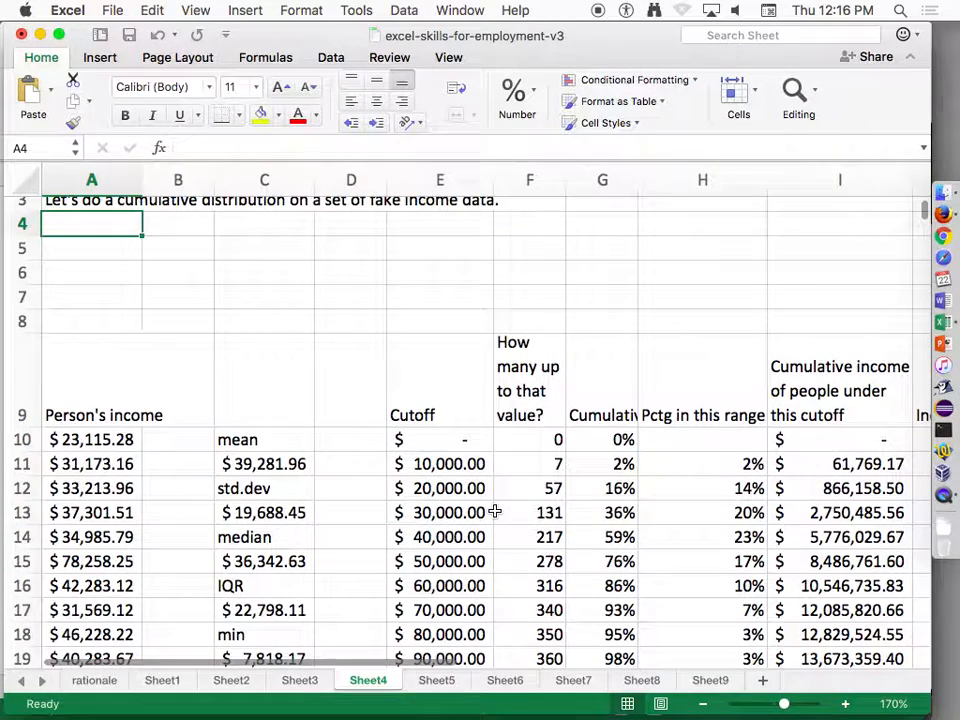
{"action": "double_click", "coordinate": [461, 444]}
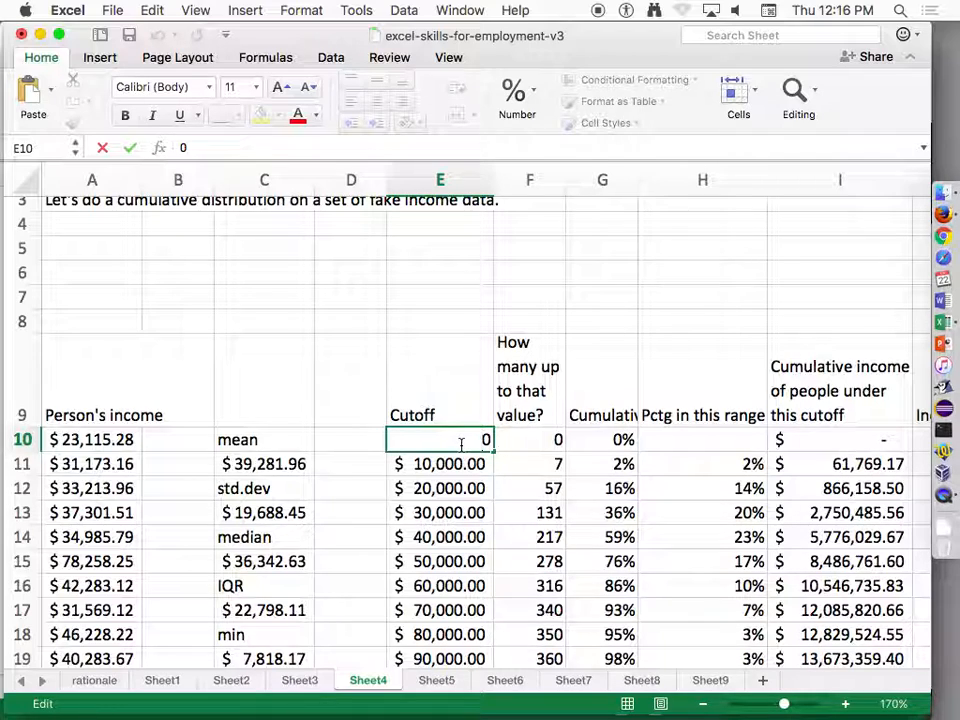
{"action": "double_click", "coordinate": [467, 465]}
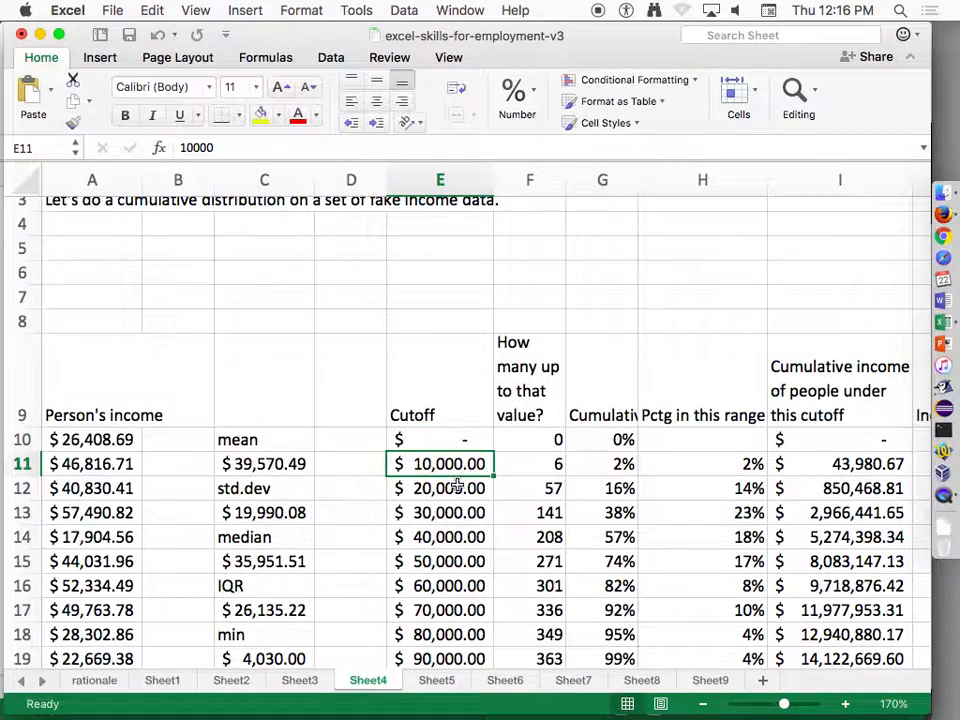
{"action": "double_click", "coordinate": [457, 491]}
{"action": "key", "text": "Escape"}
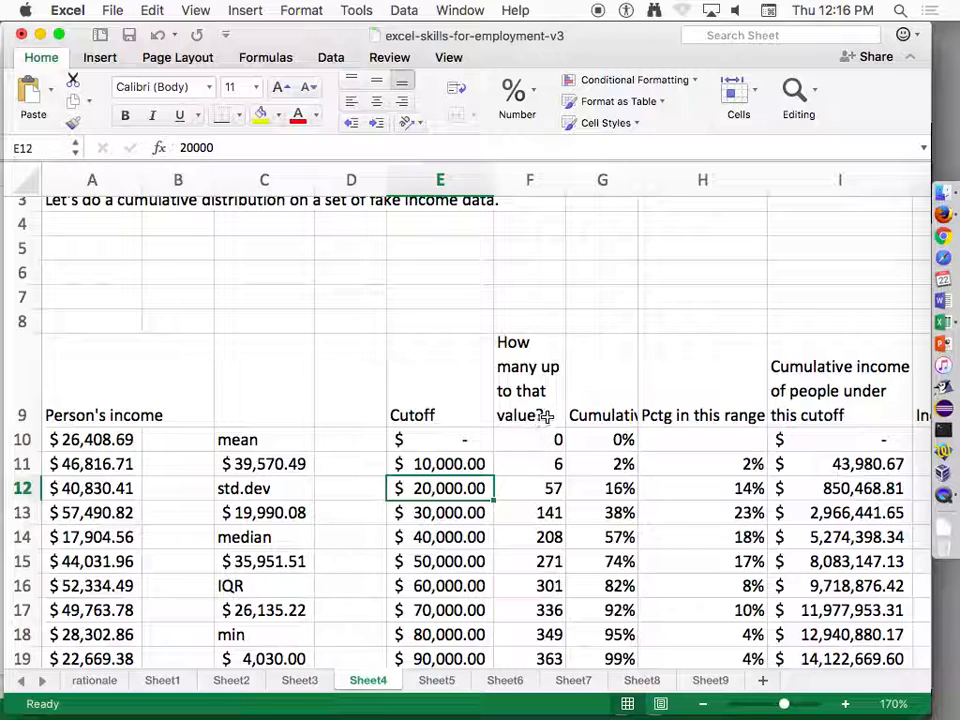
{"action": "double_click", "coordinate": [545, 464]}
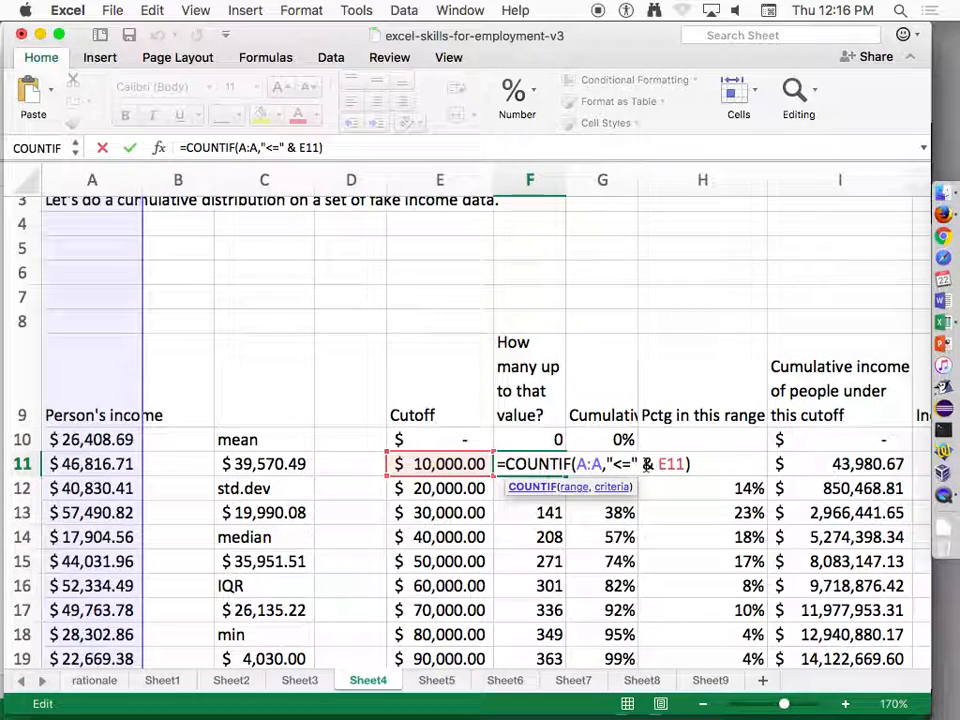
{"action": "key", "text": "Return"}
{"action": "double_click", "coordinate": [543, 512]}
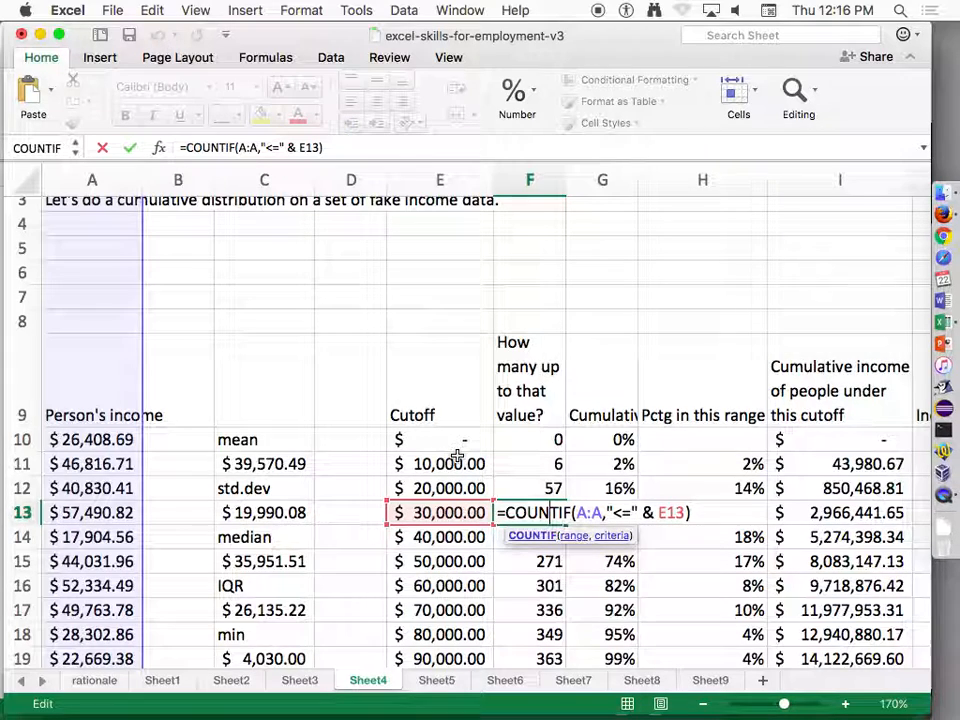
{"action": "key", "text": "Return"}
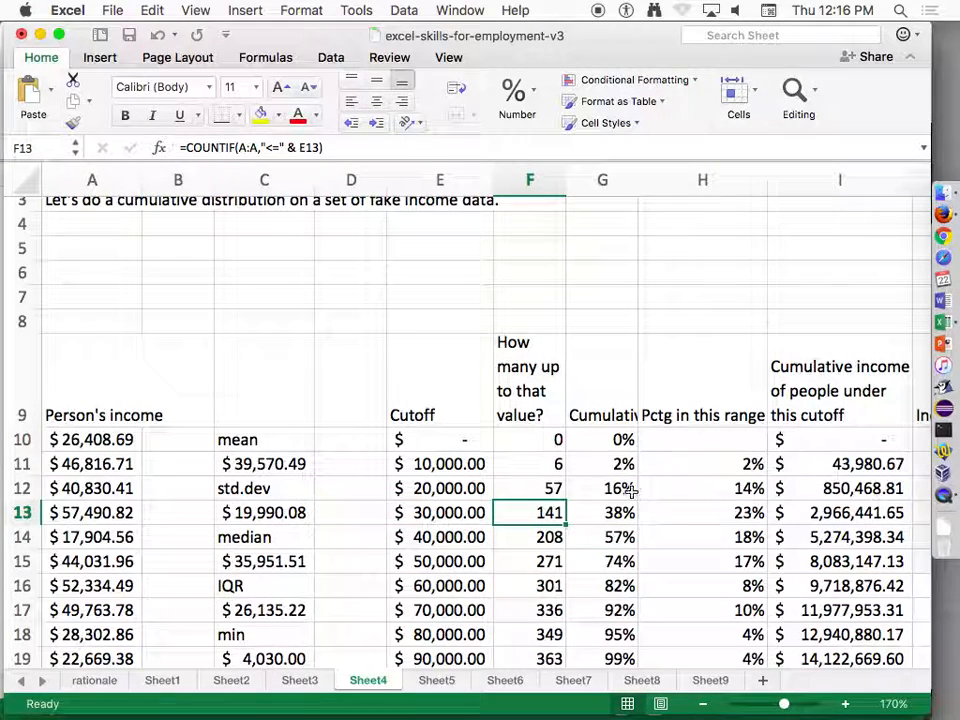
Examine the range percentage formula in H12 and the income columns from I through K.
{"action": "double_click", "coordinate": [699, 491]}
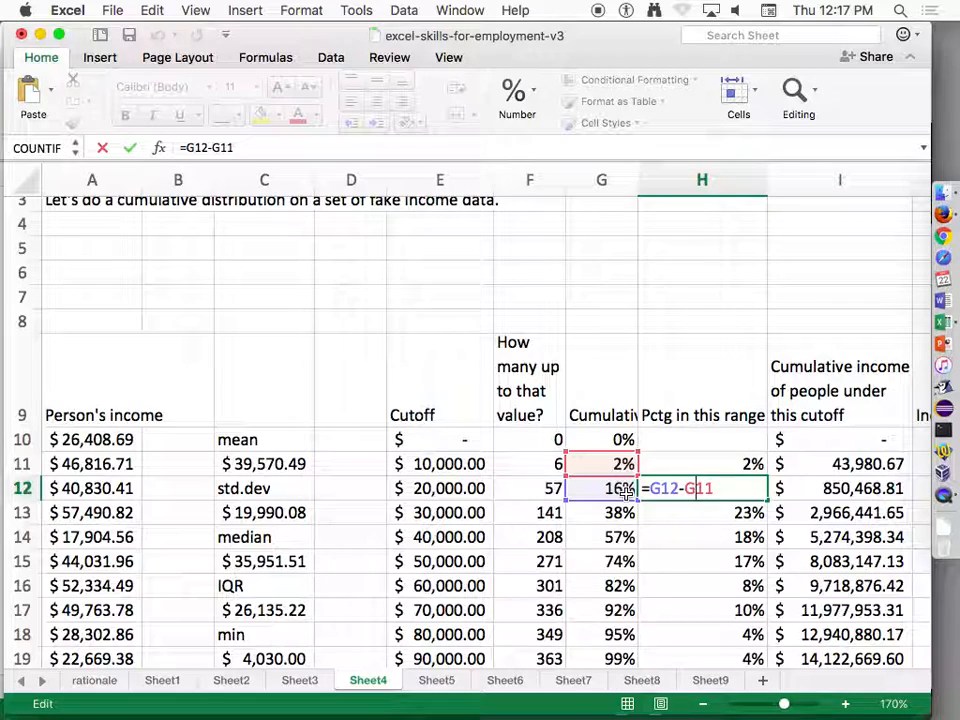
{"action": "key", "text": "Escape"}
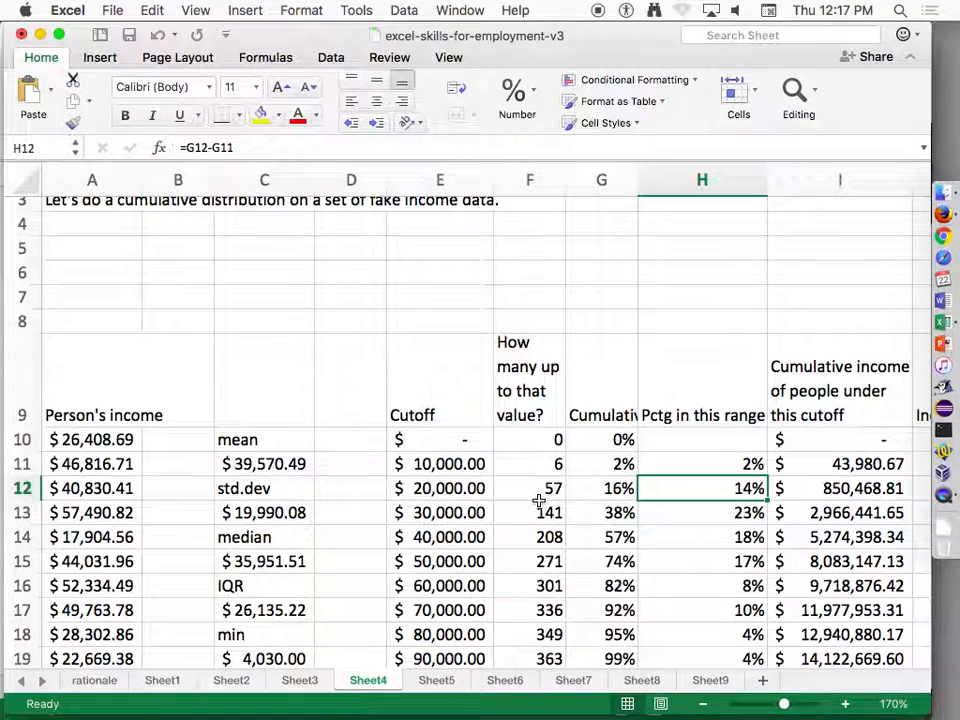
{"action": "left_click", "coordinate": [822, 465]}
{"action": "scroll", "coordinate": [840, 475], "scroll_direction": "right", "scroll_amount": 3}
{"action": "left_click", "coordinate": [840, 464]}
{"action": "key", "text": "Right"}
{"action": "key", "text": "Right"}
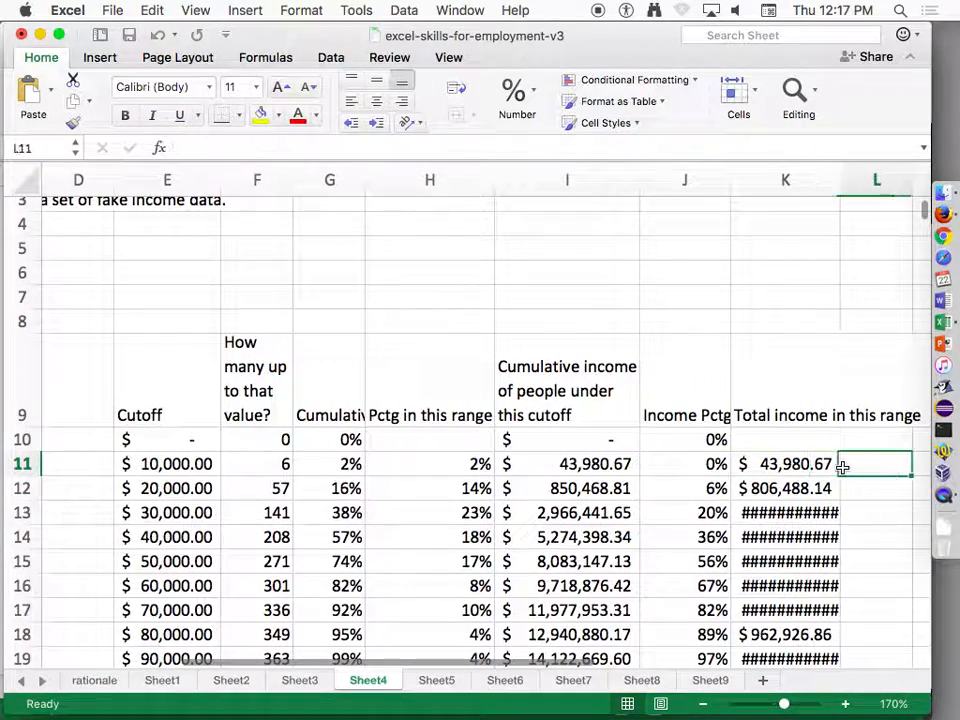
Return to the start of row 11 and inspect the COUNTIF formula for the 20,000 cutoff in F12.
{"action": "key", "text": "Left"}
{"action": "key", "text": "Left"}
{"action": "key", "text": "Left"}
{"action": "key", "text": "Left"}
{"action": "key", "text": "Left"}
{"action": "key", "text": "Left"}
{"action": "key", "text": "Left"}
{"action": "key", "text": "Left"}
{"action": "key", "text": "Left"}
{"action": "key", "text": "Left"}
{"action": "key", "text": "Left"}
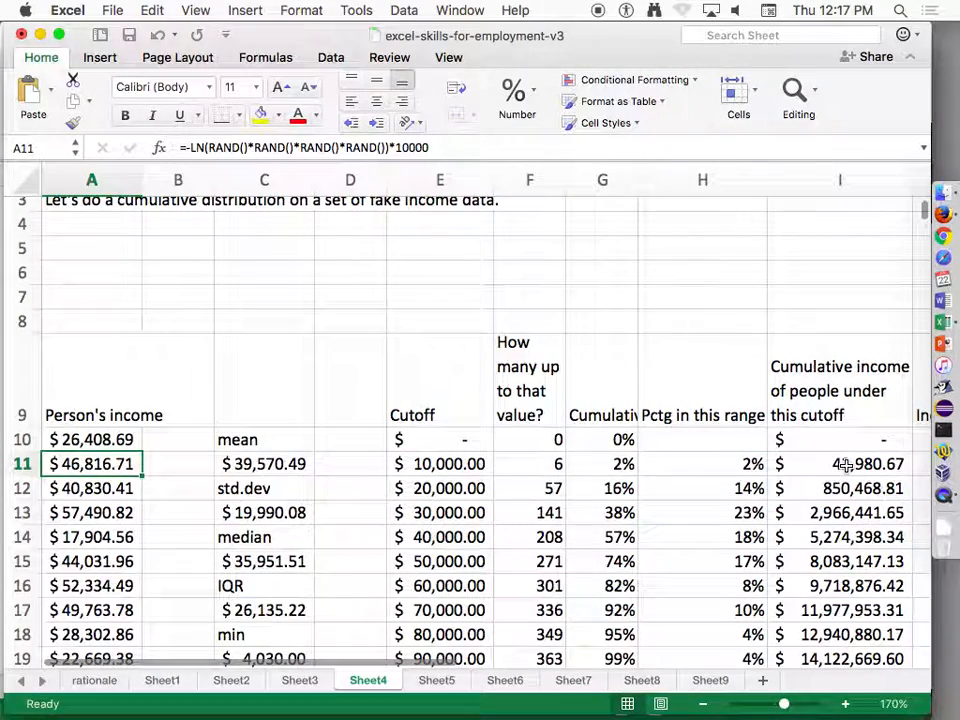
{"action": "double_click", "coordinate": [548, 488]}
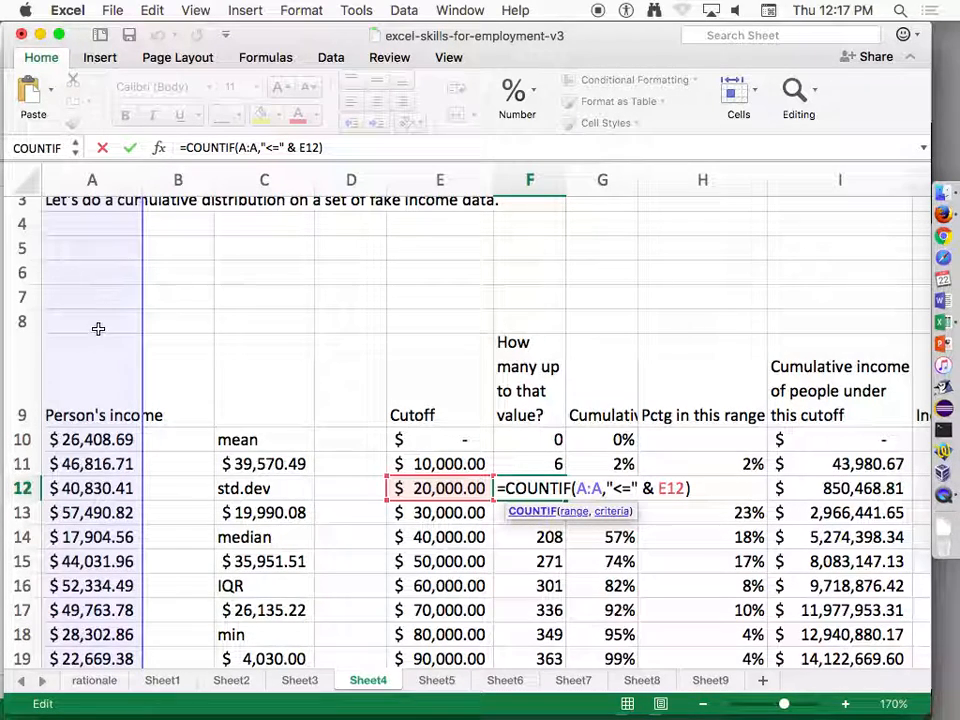
{"action": "key", "text": "Return"}
Enter 1E+55 in the empty cell A5 above the income data and clear that cell again.
{"action": "left_click", "coordinate": [115, 251]}
{"action": "type", "text": "1"}
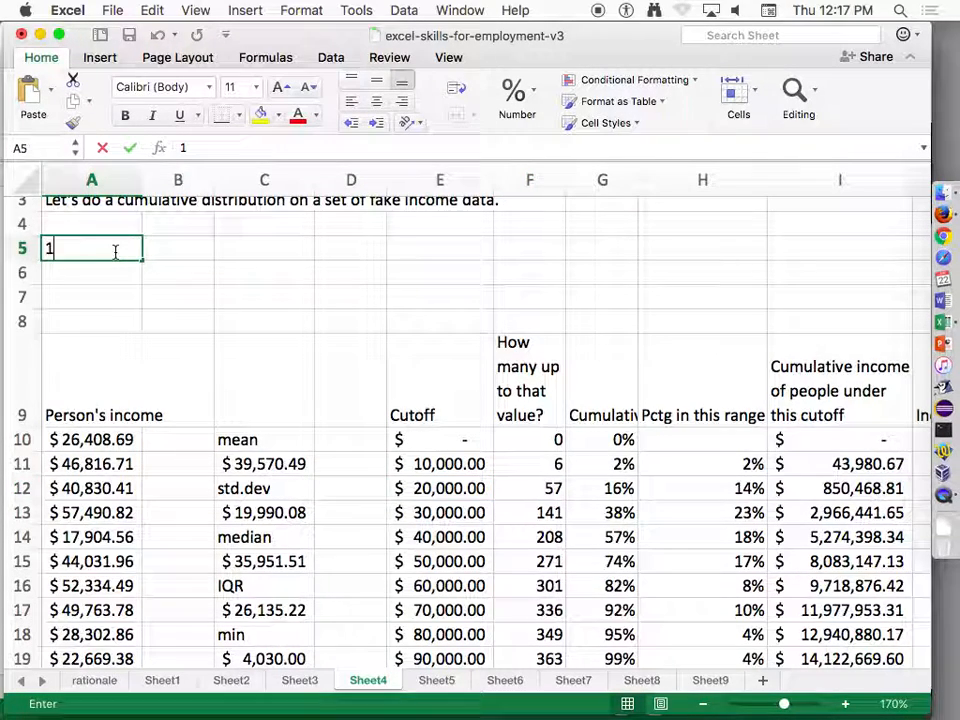
{"action": "type", "text": "e10"}
{"action": "key", "text": "BackSpace"}
{"action": "type", "text": "5"}
{"action": "key", "text": "Return"}
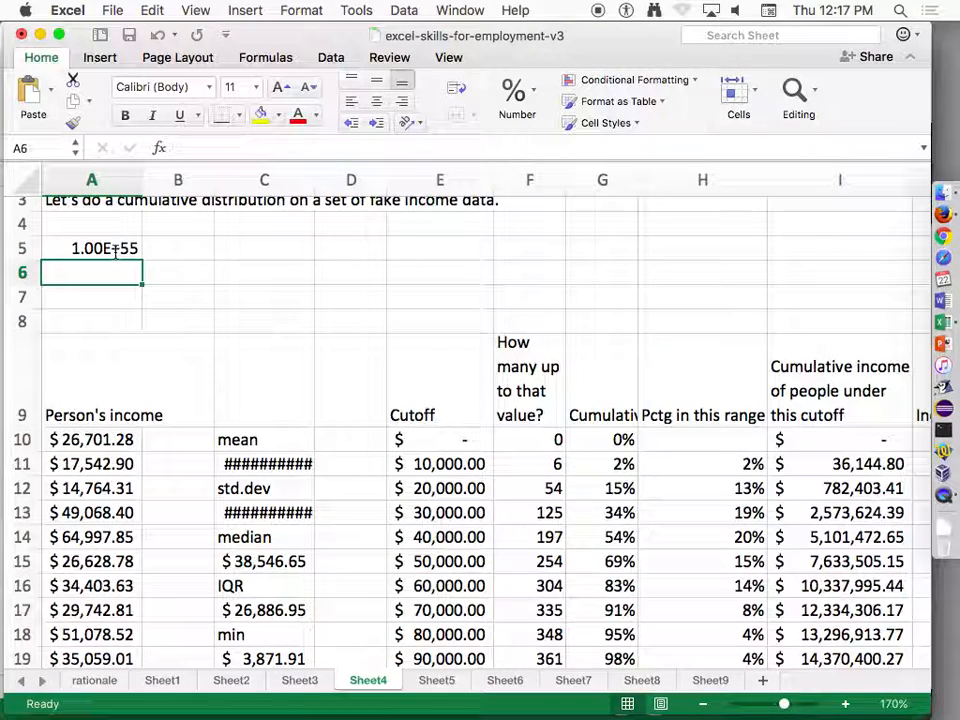
{"action": "left_click", "coordinate": [116, 252]}
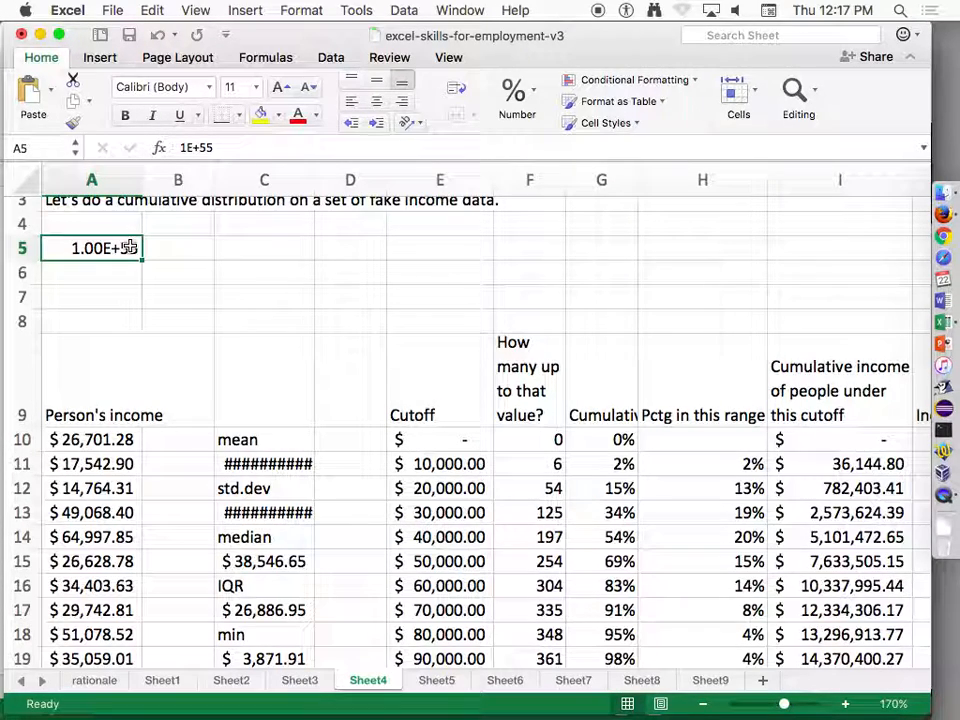
{"action": "key", "text": "Delete"}
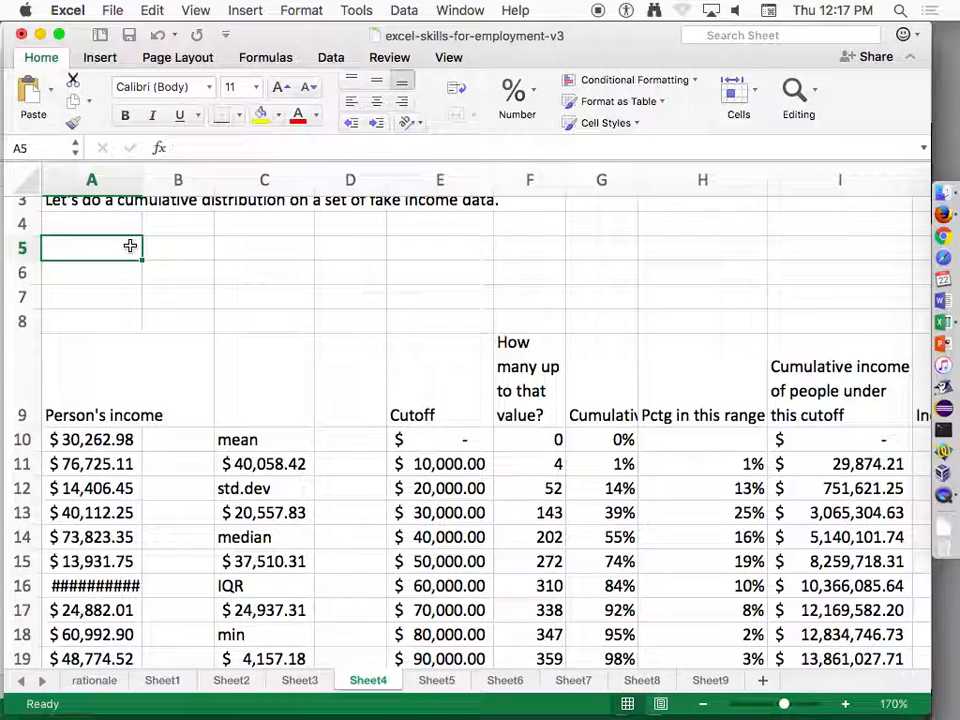
Try to replace the E11 reference in F11's COUNTIF criterion with a cutoff number written inside the quotes.
{"action": "double_click", "coordinate": [540, 464]}
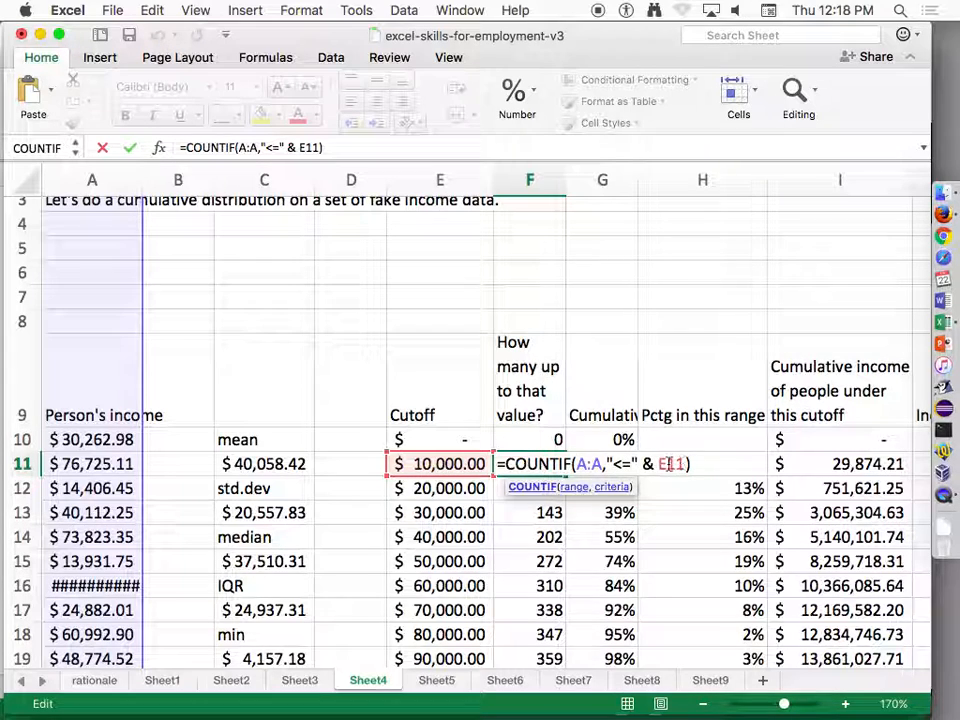
{"action": "left_click_drag", "start_coordinate": [685, 463], "coordinate": [630, 464]}
{"action": "key", "text": "BackSpace"}
{"action": "type", "text": "0000\""}
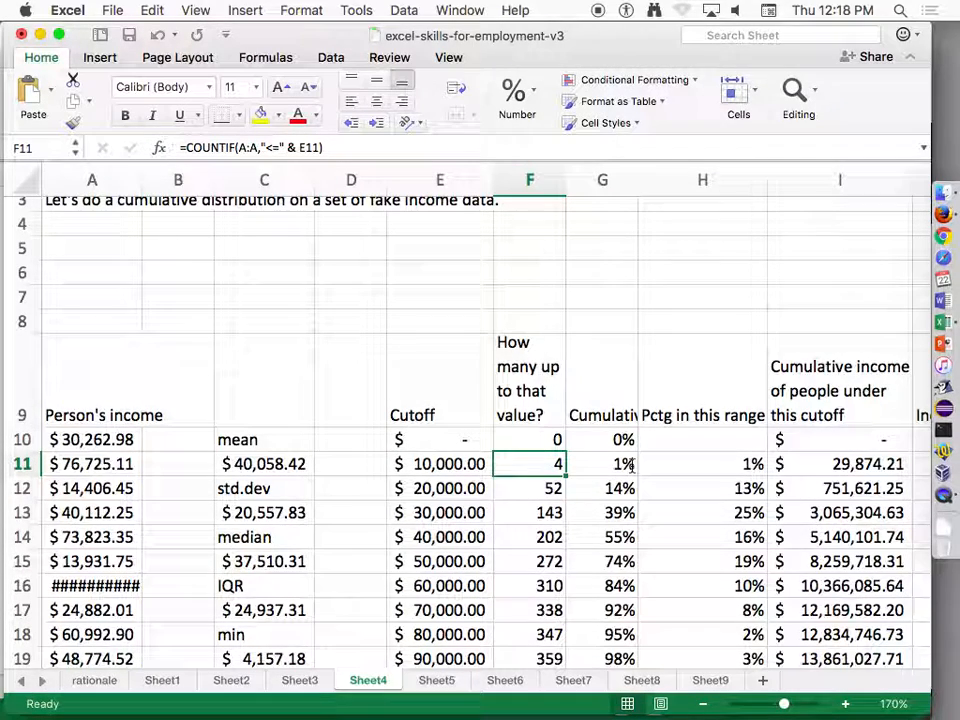
Review how the COUNTIF formula in F11 joins "<=" with the cutoff cell E11.
{"action": "double_click", "coordinate": [514, 456]}
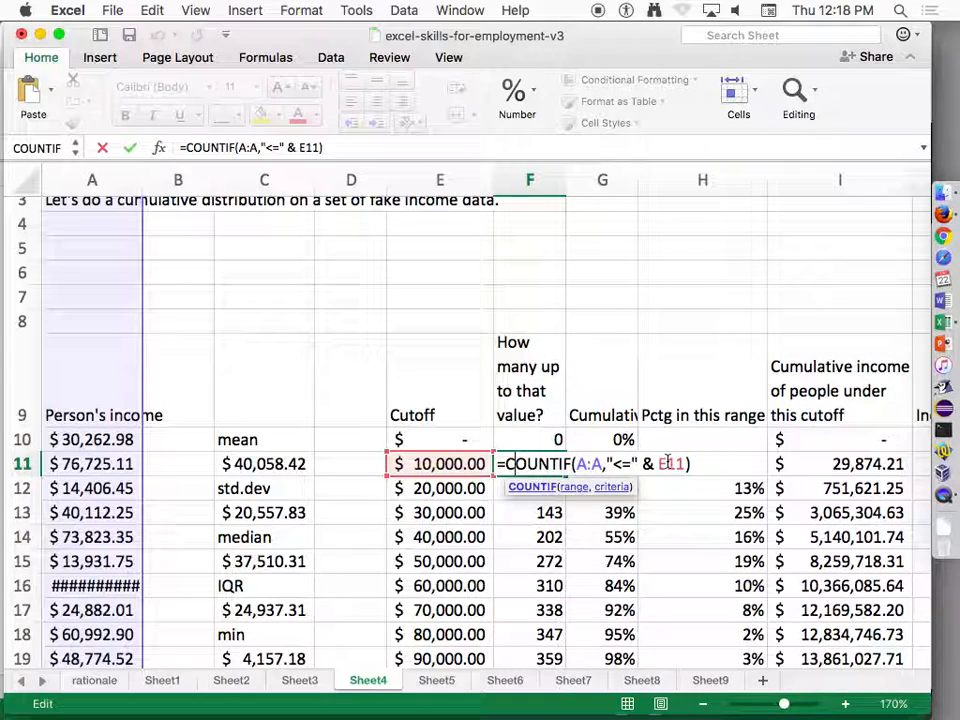
{"action": "key", "text": "Escape"}
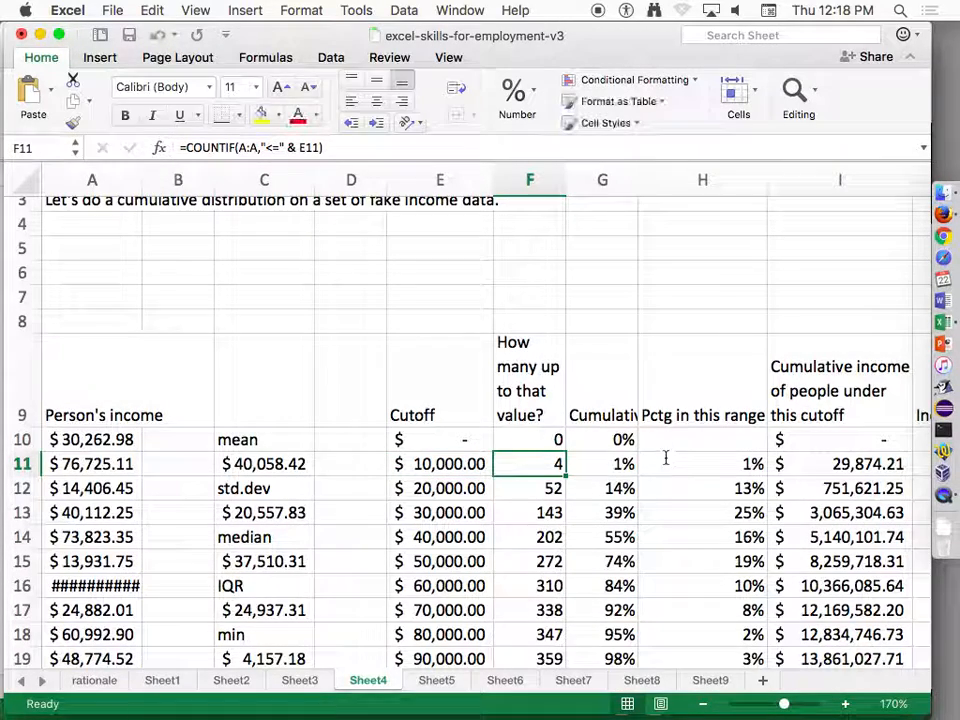
{"action": "double_click", "coordinate": [546, 461]}
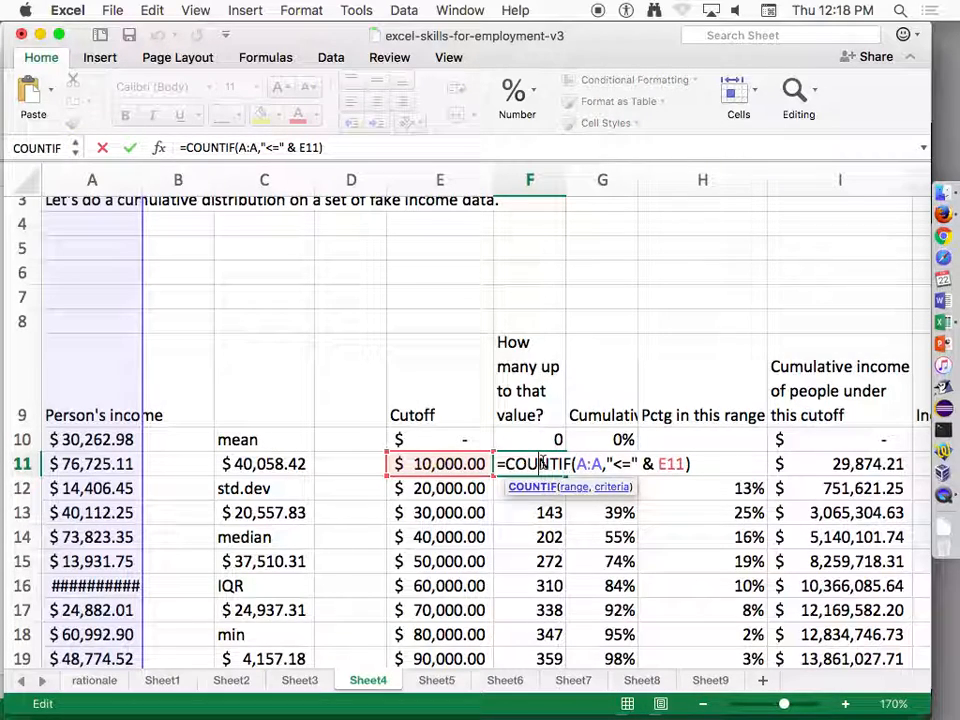
{"action": "key", "text": "Escape"}
Enter the column heading "Citizen?" in B9 beside the income heading.
{"action": "left_click", "coordinate": [188, 401]}
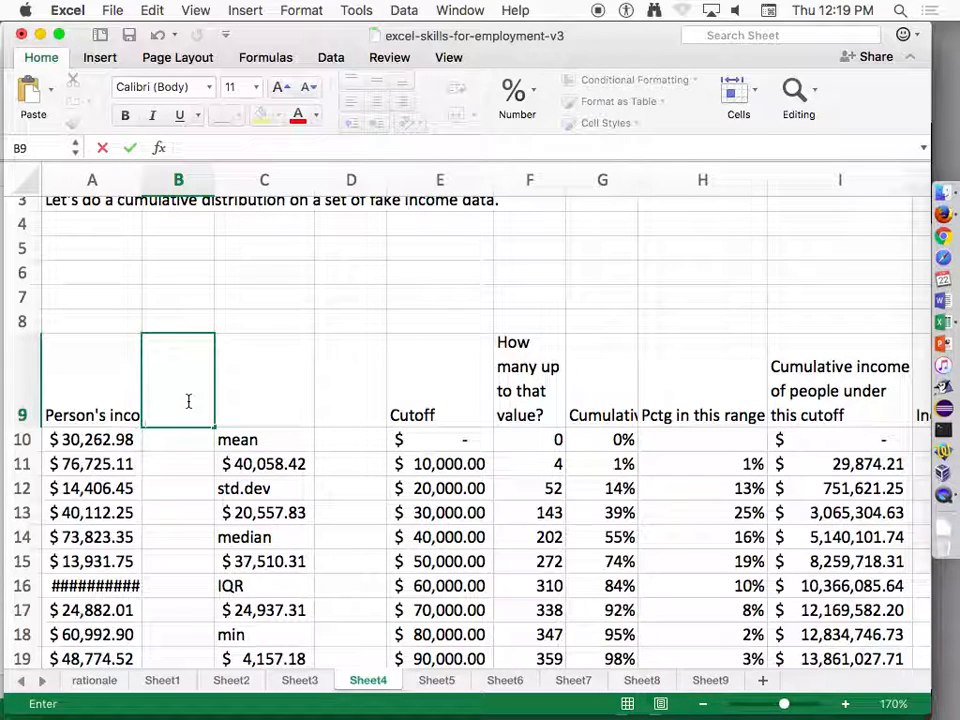
{"action": "type", "text": "itizen?"}
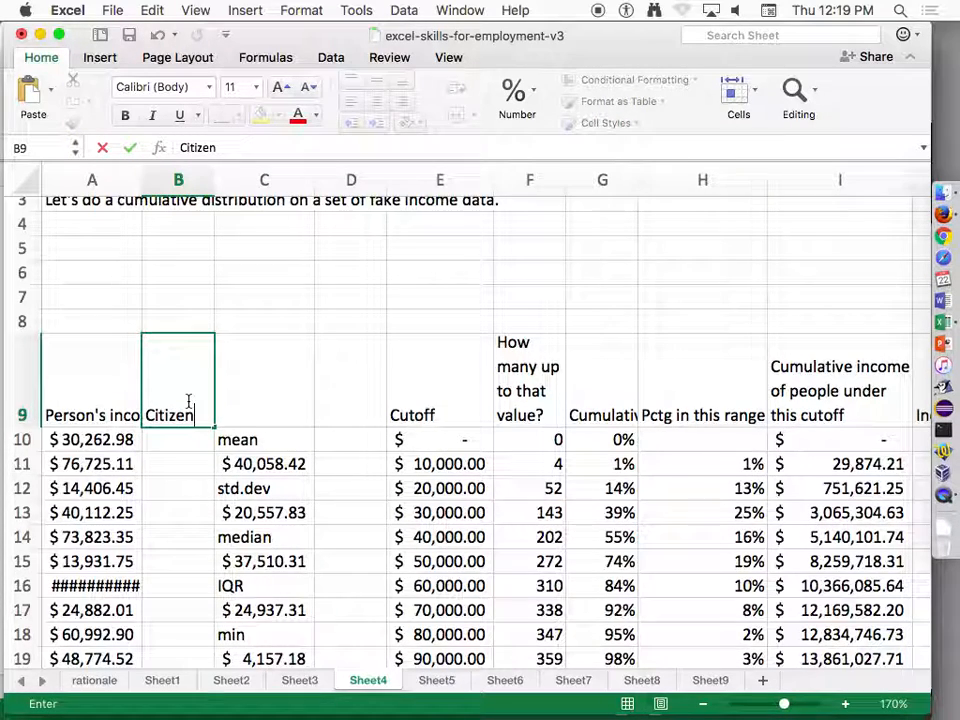
{"action": "key", "text": "Return"}
Enter =IF(RAND()<0.8,1,0) in B10 and fill it down column B alongside all the income rows.
{"action": "type", "text": "=rand"}
{"action": "key", "text": "BackSpace"}
{"action": "key", "text": "BackSpace"}
{"action": "key", "text": "BackSpace"}
{"action": "key", "text": "BackSpace"}
{"action": "type", "text": "if(rand()"}
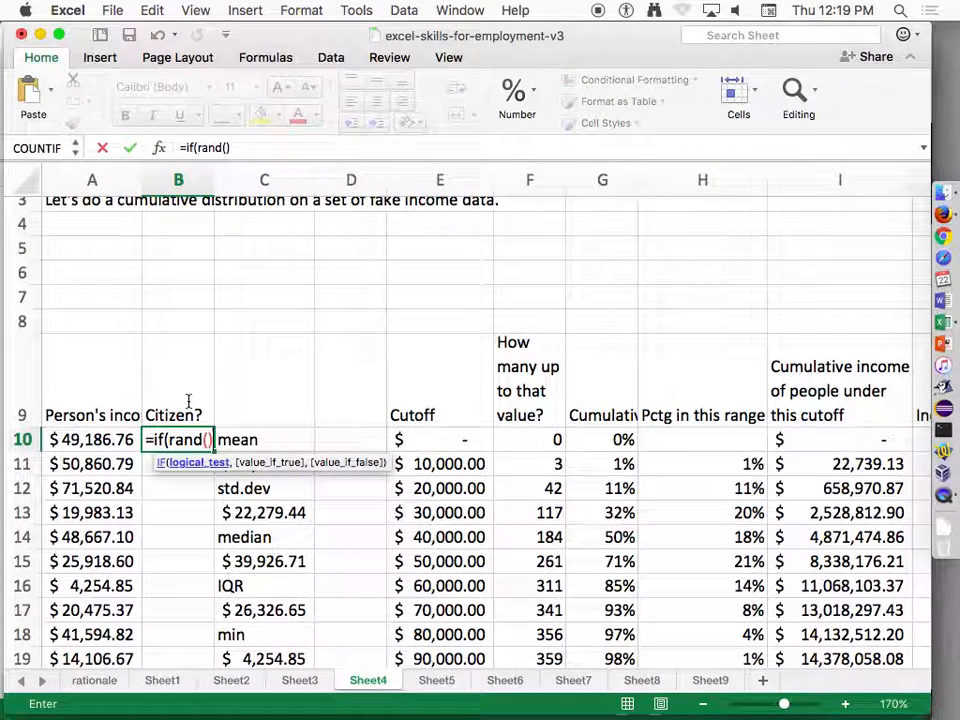
{"action": "type", "text": "<0.8,1,0)"}
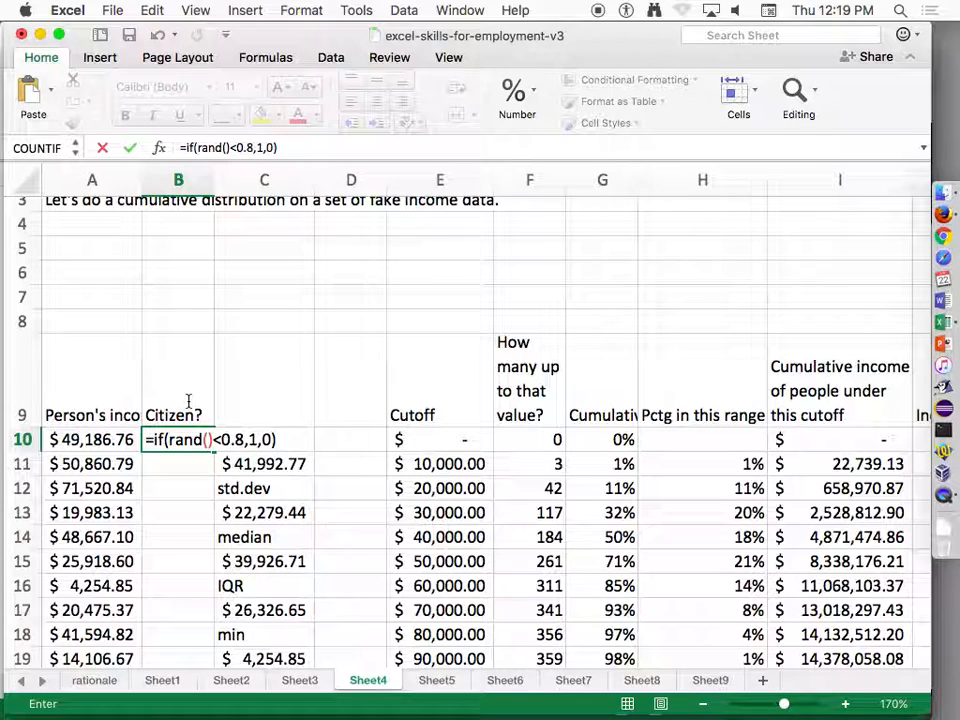
{"action": "key", "text": "Return"}
{"action": "key", "text": "Up"}
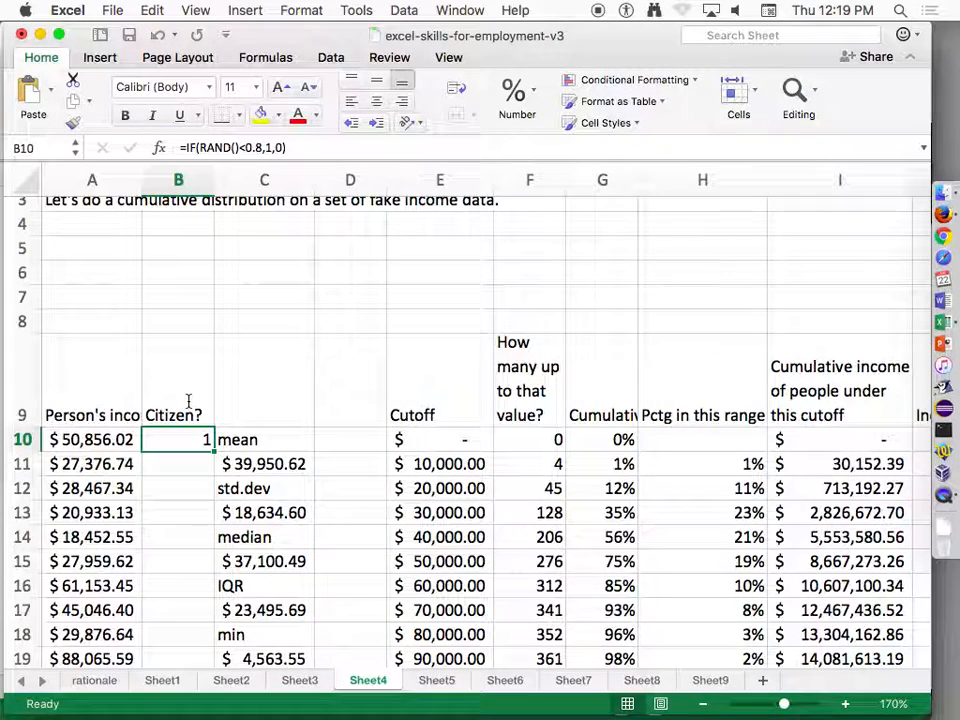
{"action": "double_click", "coordinate": [210, 447]}
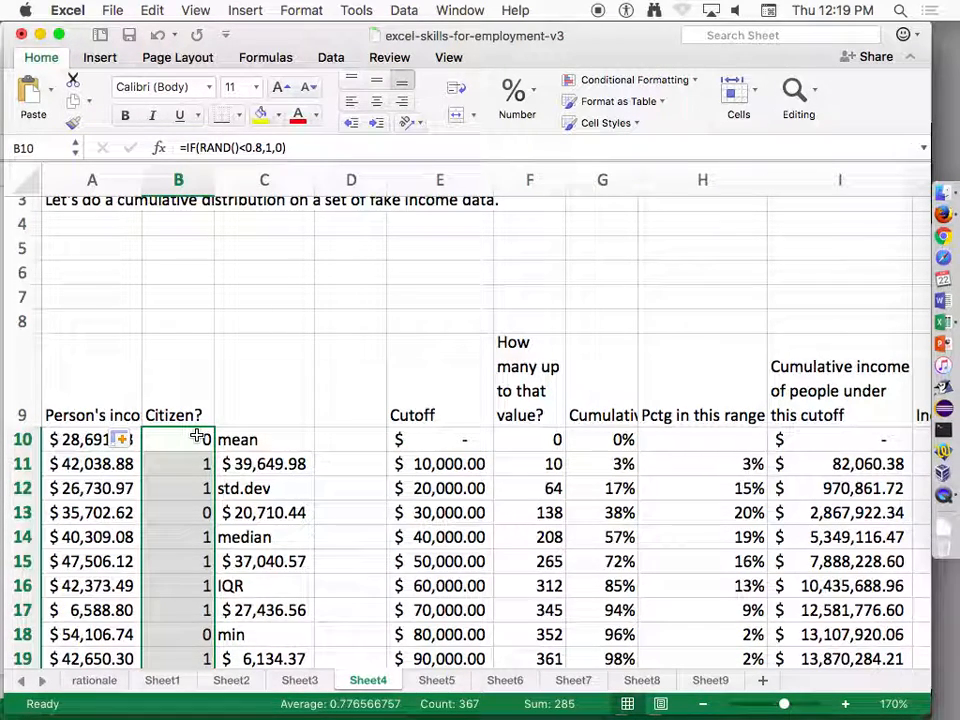
Start a formula in the empty cell A5 above the income data.
{"action": "left_click", "coordinate": [134, 244]}
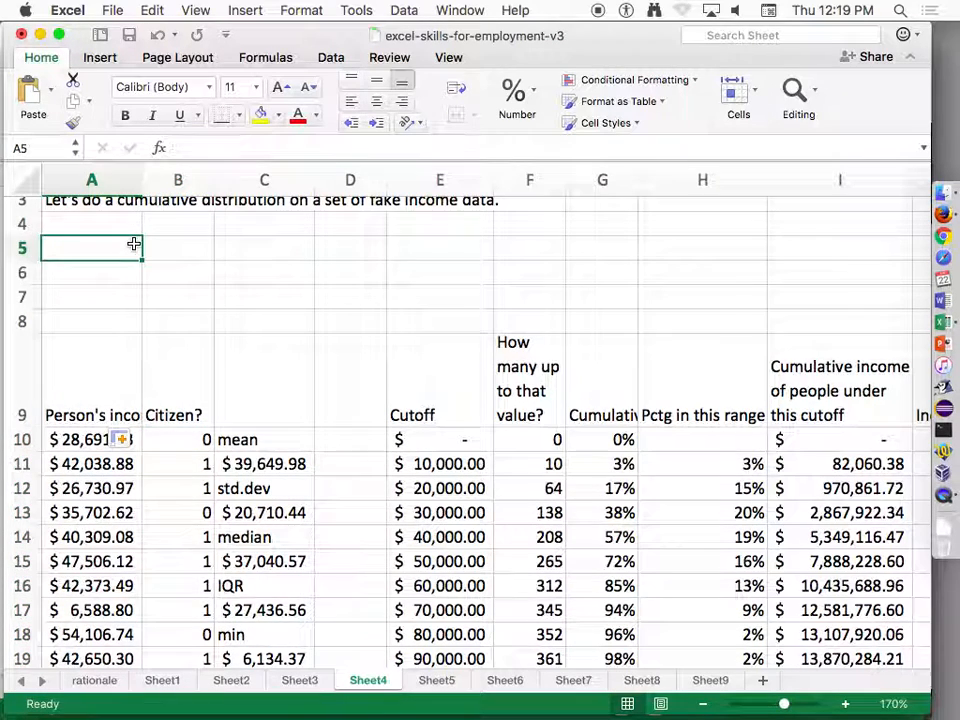
{"action": "type", "text": "=coun"}
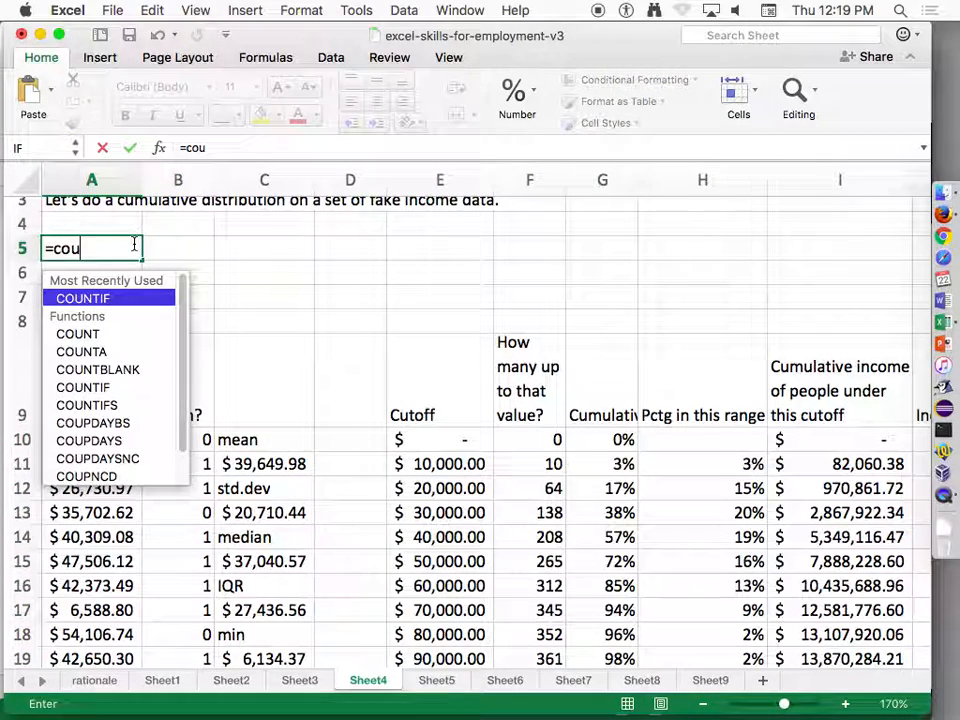
{"action": "key", "text": "BackSpace"}
{"action": "key", "text": "BackSpace"}
{"action": "key", "text": "BackSpace"}
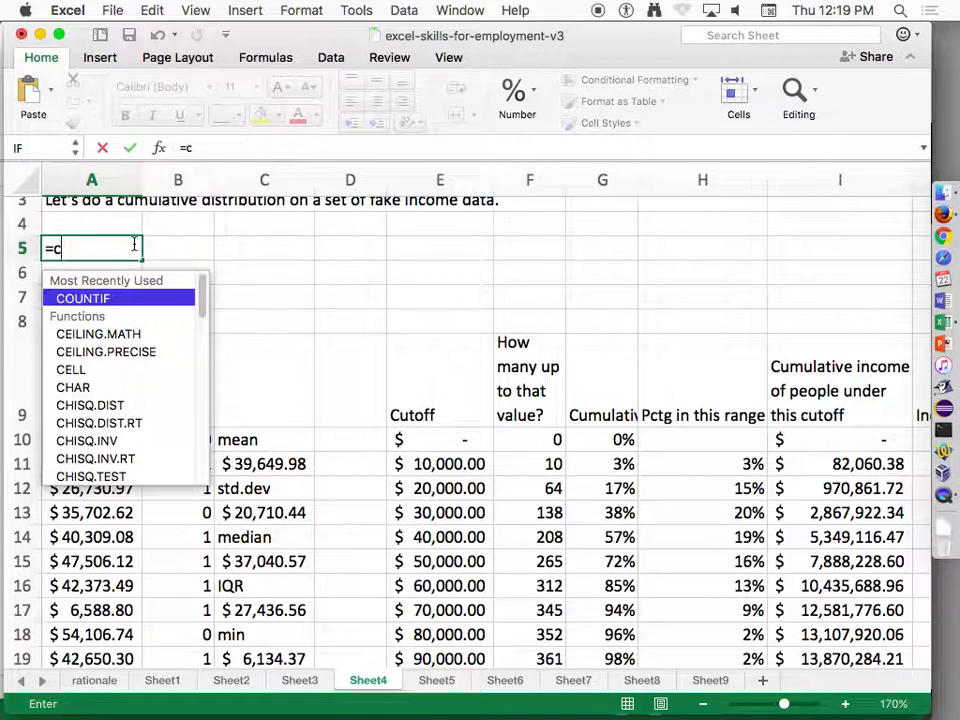
{"action": "key", "text": "BackSpace"}
Begin an AVERAGEIF function in A5 with the Citizen? values B10:B376 as its criteria range.
{"action": "type", "text": "averageif"}
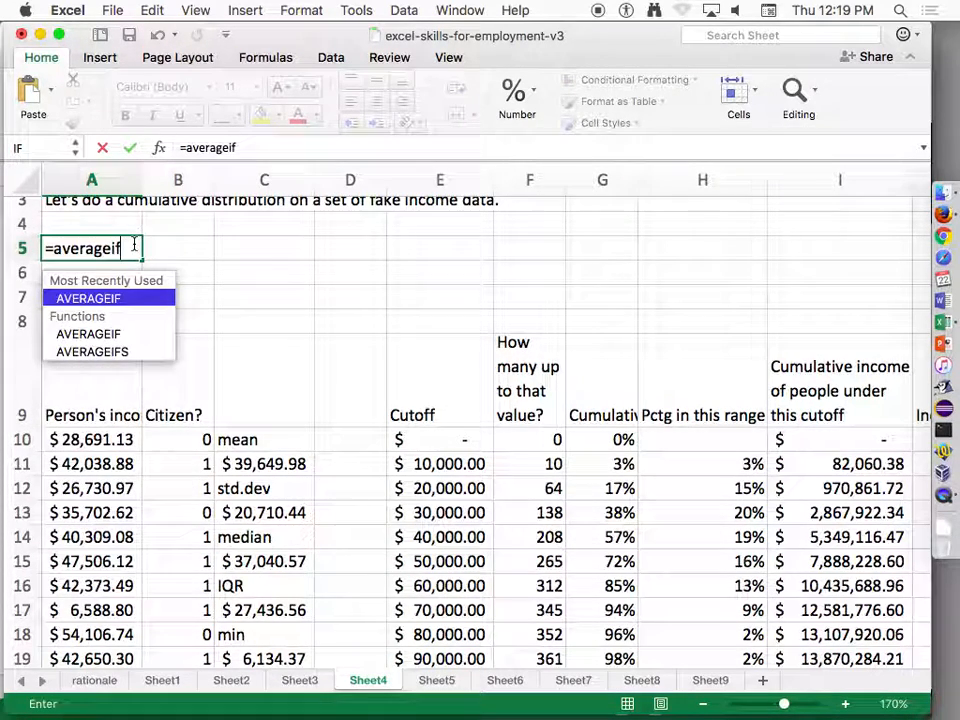
{"action": "type", "text": "("}
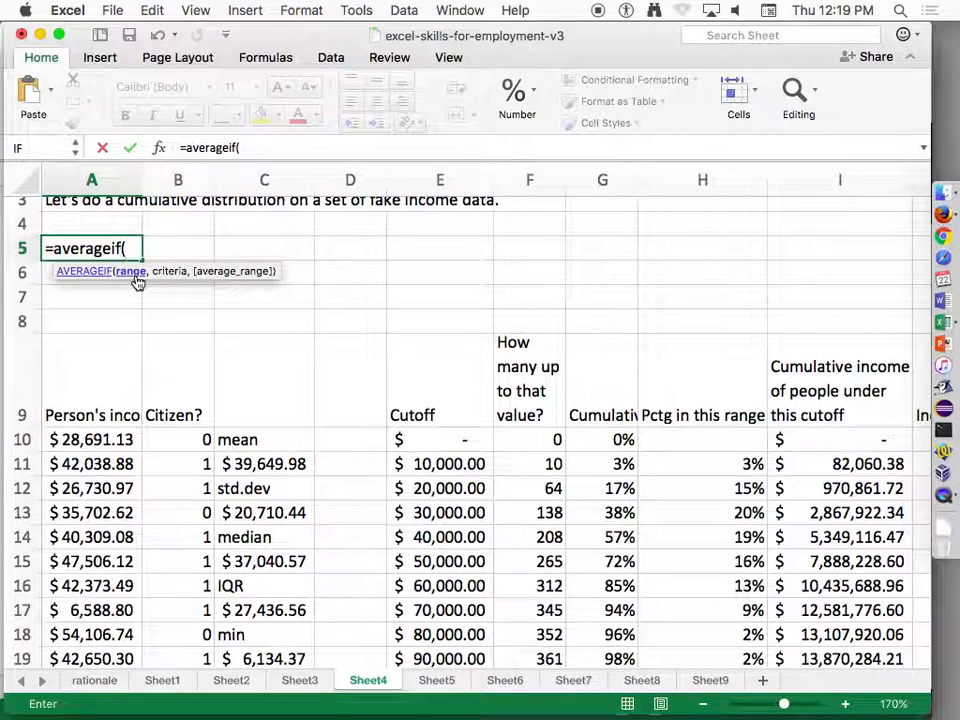
{"action": "left_click", "coordinate": [190, 439]}
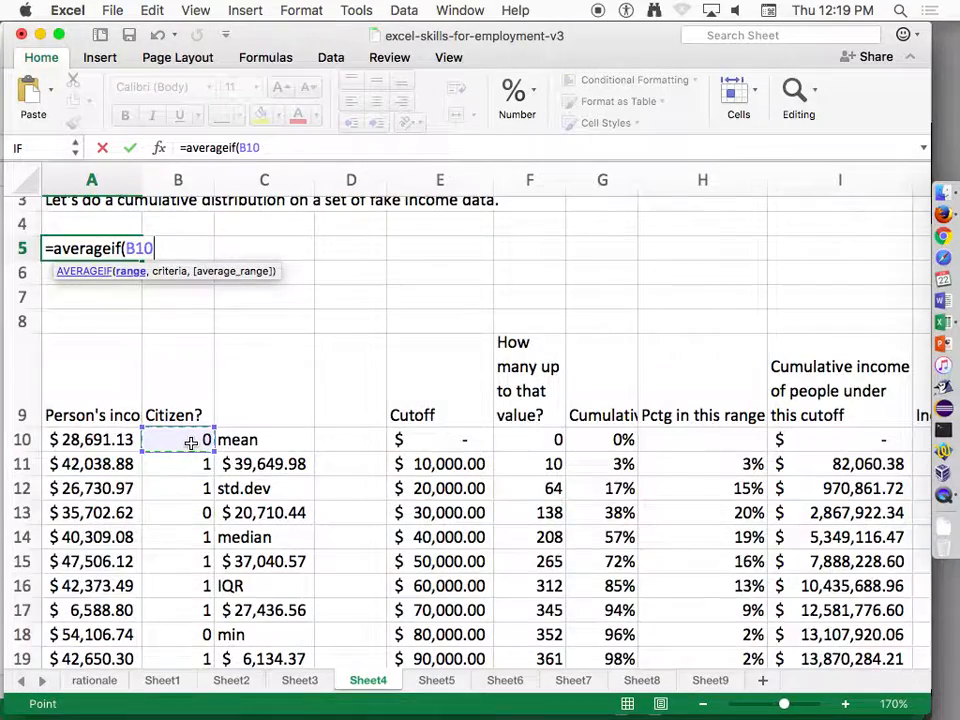
{"action": "key", "text": "super+shift+Down"}
{"action": "type", "text": ","}
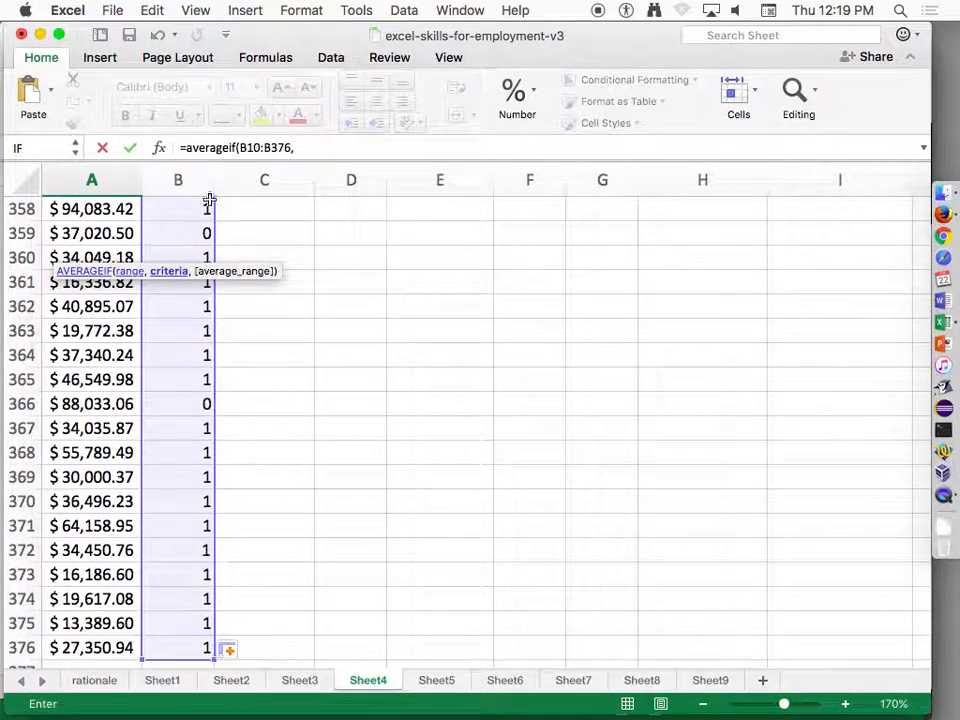
Complete A5's AVERAGEIF with criterion 1 and the incomes A10:A376 as the average range.
{"action": "left_click", "coordinate": [328, 149]}
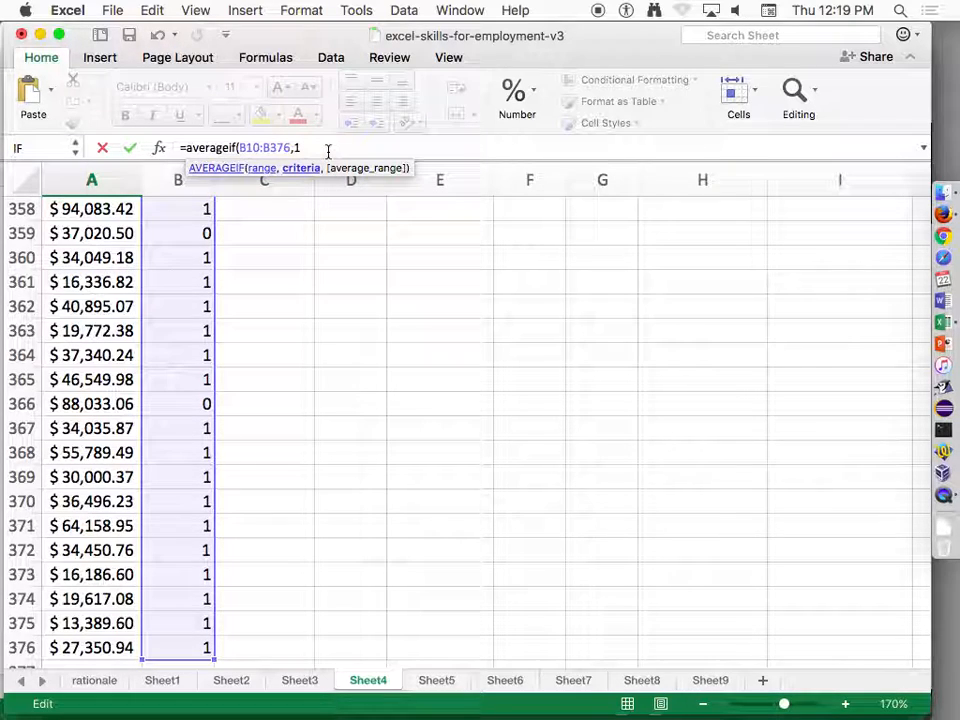
{"action": "type", "text": ","}
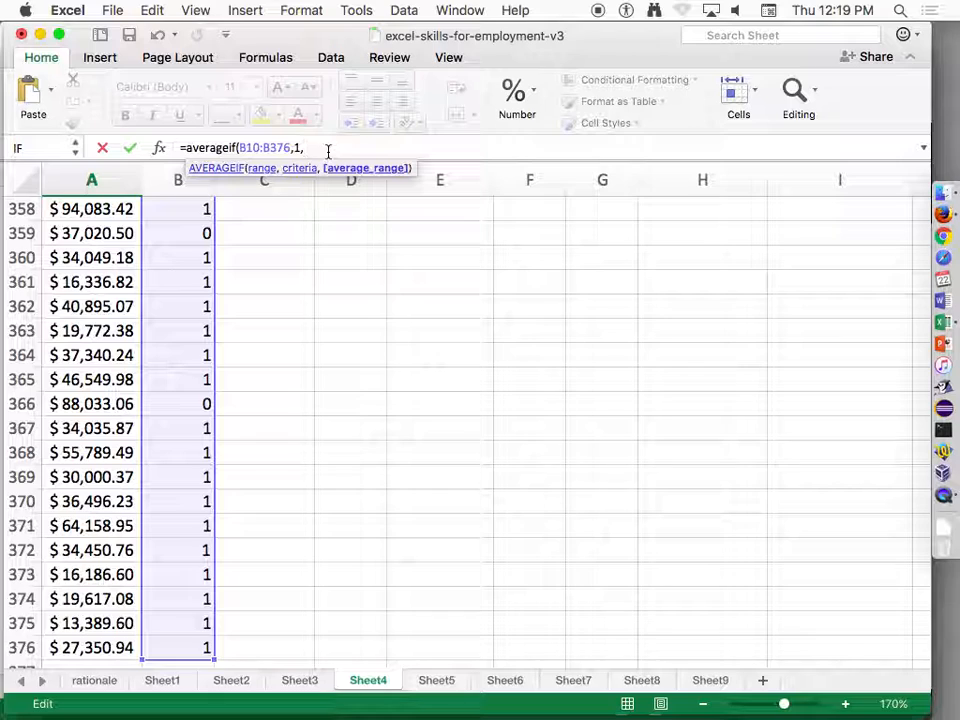
{"action": "left_click", "coordinate": [62, 647]}
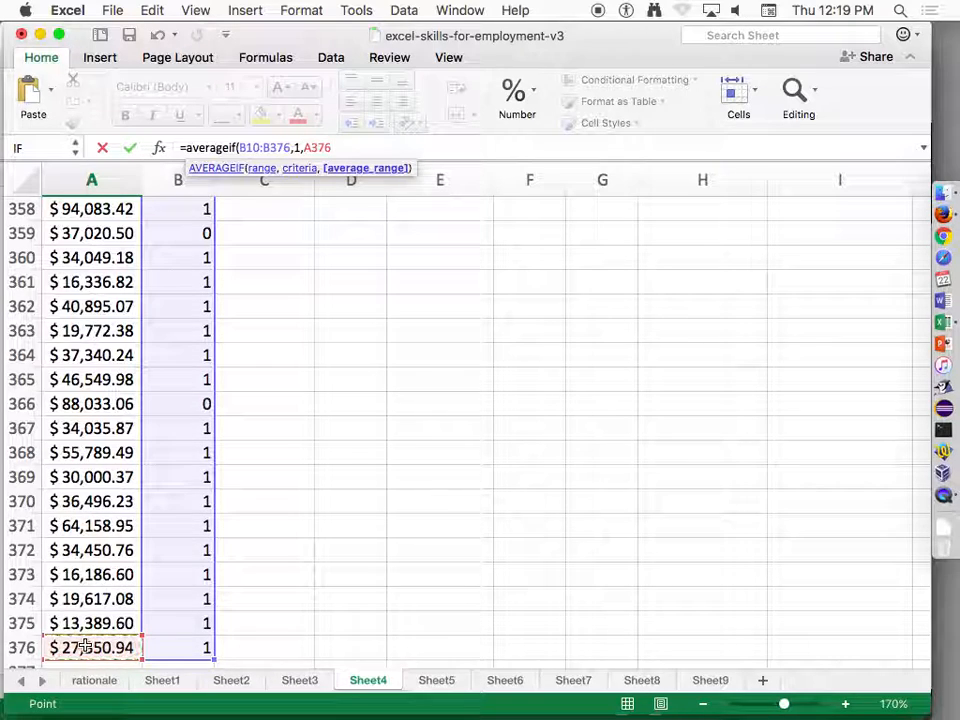
{"action": "key", "text": "super+shift+Up"}
{"action": "key", "text": "shift+Down"}
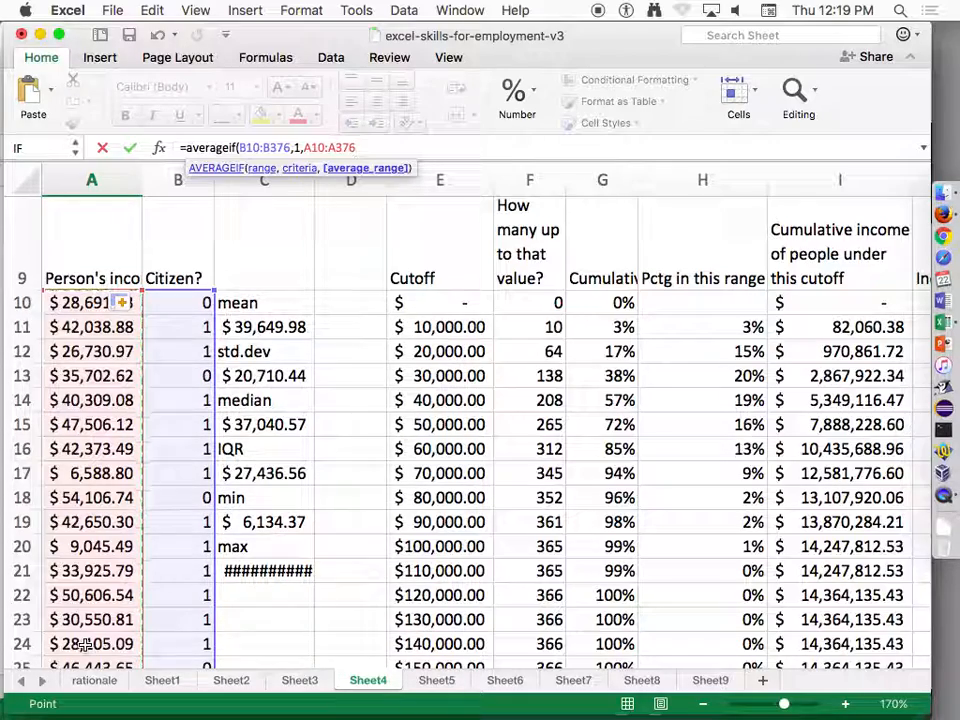
{"action": "key", "text": "Return"}
Review the criteria range, criterion and average range of the AVERAGEIF formula in A5.
{"action": "key", "text": "Up"}
{"action": "key", "text": "Up"}
{"action": "key", "text": "Down"}
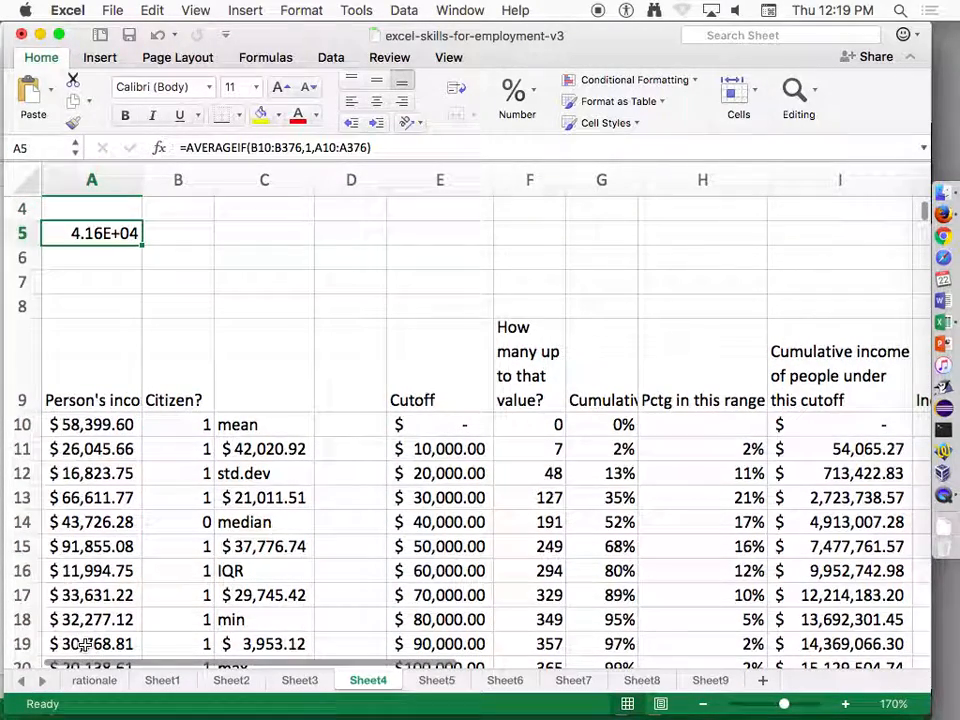
{"action": "double_click", "coordinate": [103, 230]}
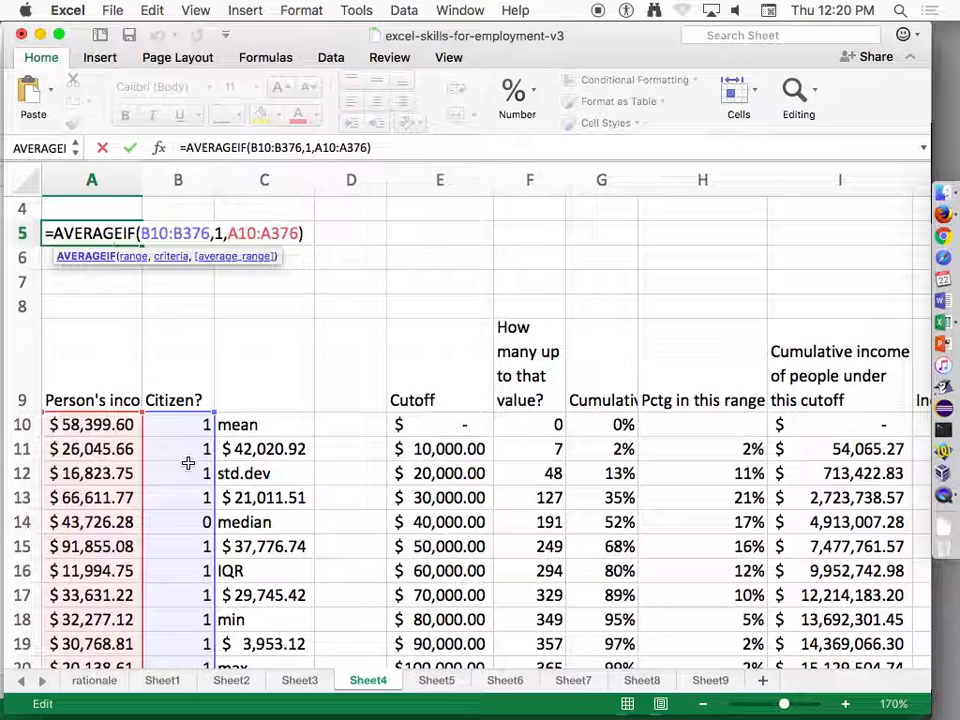
{"action": "key", "text": "Return"}
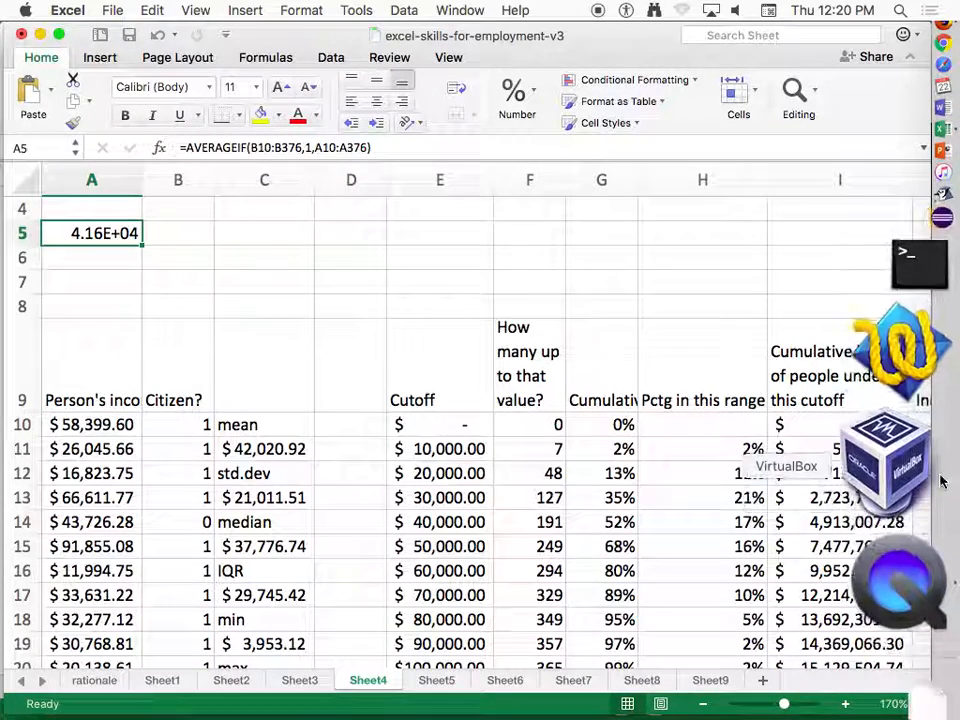
{"action": "right_click", "coordinate": [905, 460]}
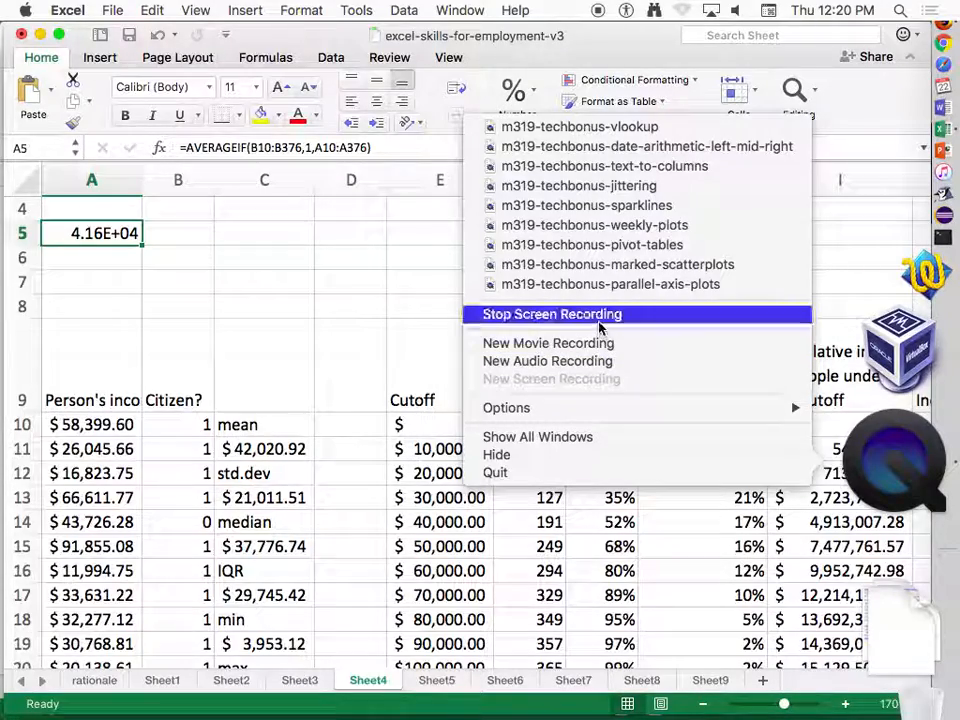